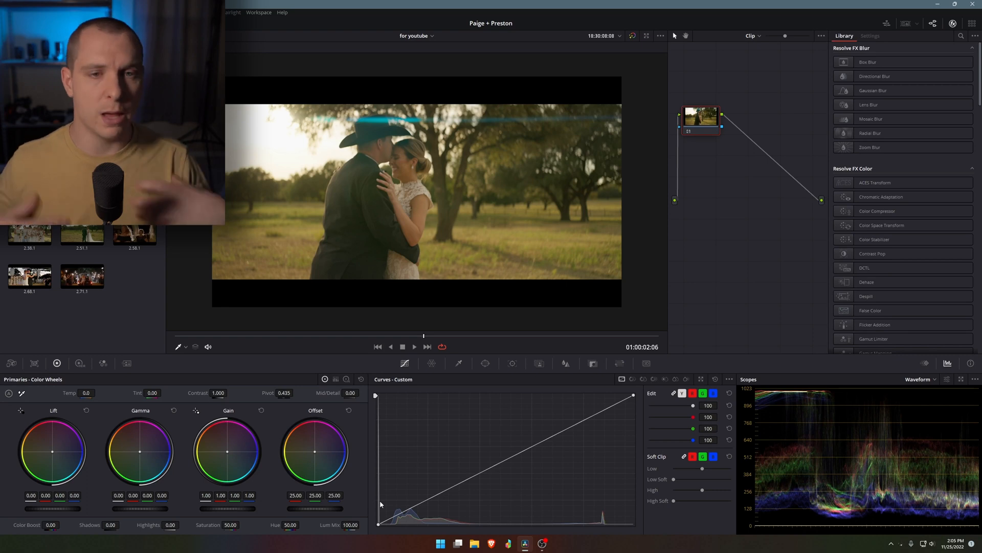
Deepen the shadows by adjusting the black point and its spline handle on the custom curve, with Editable Splines enabled
drag(379, 524, 379, 521)
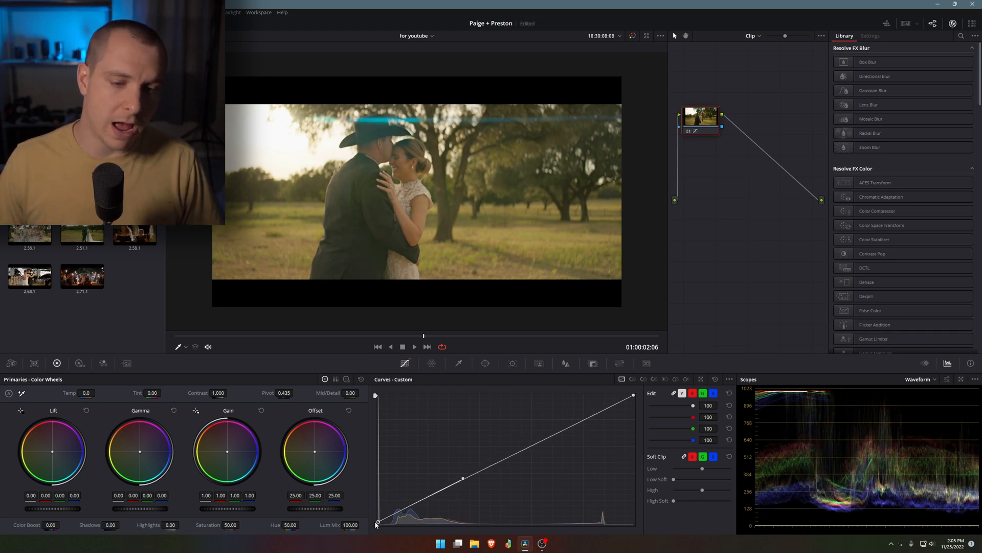
click(729, 380)
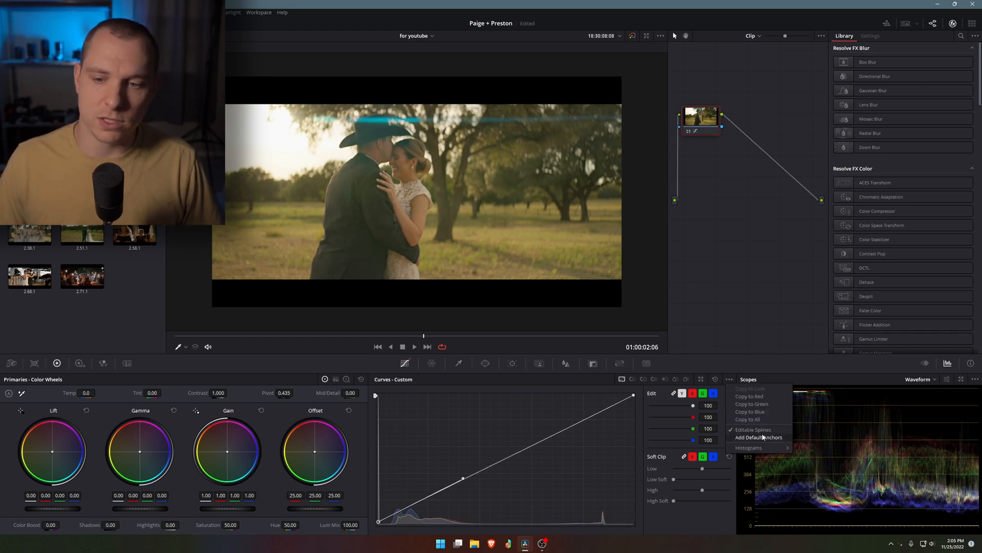
click(729, 380)
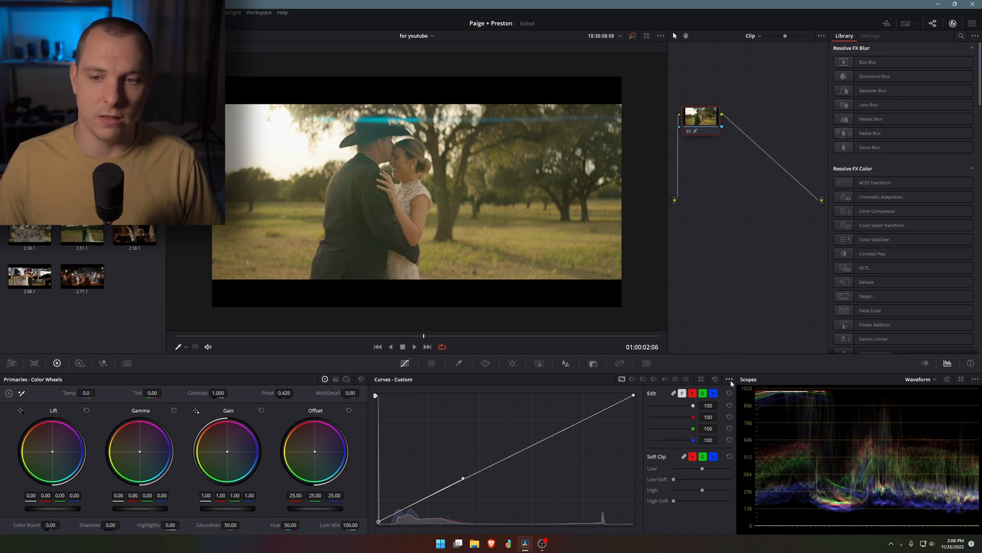
click(729, 382)
click(718, 391)
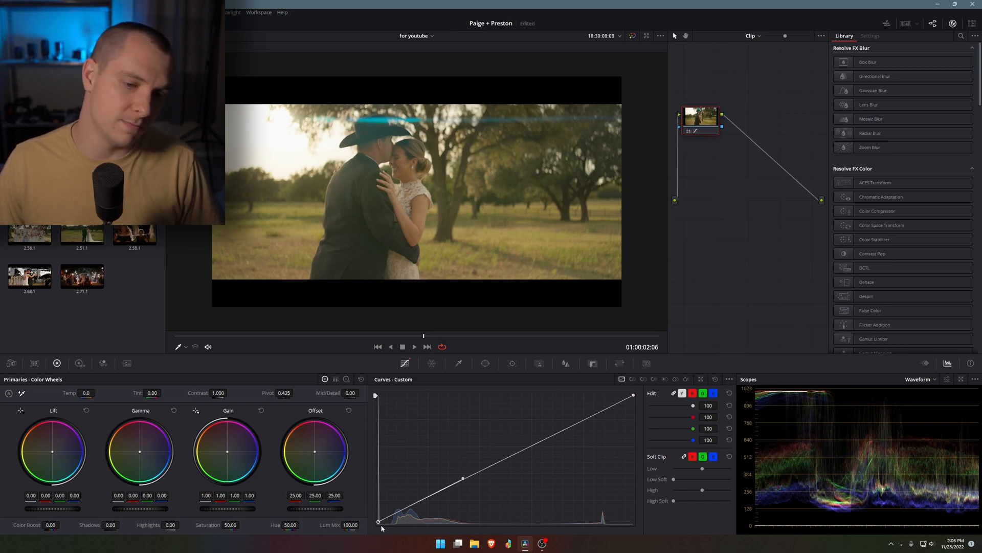
mouse_move(378, 524)
mouse_down()
mouse_move(373, 518)
mouse_move(378, 526)
mouse_up()
drag(464, 482, 428, 512)
Raise the white point's spline handle on the custom curve to brighten the upper tones, and compare the grade with the bypassed image
click(632, 397)
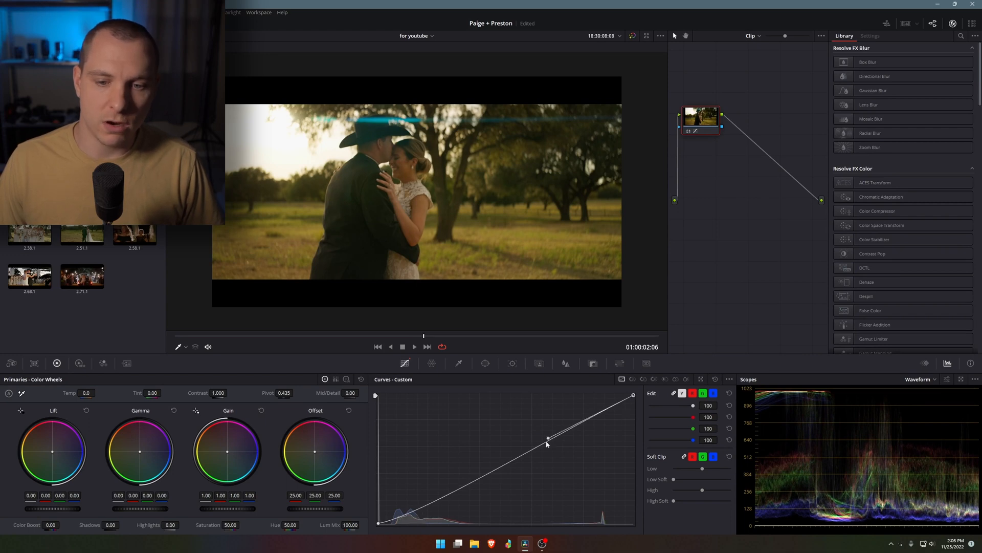
drag(548, 441, 523, 411)
click(633, 35)
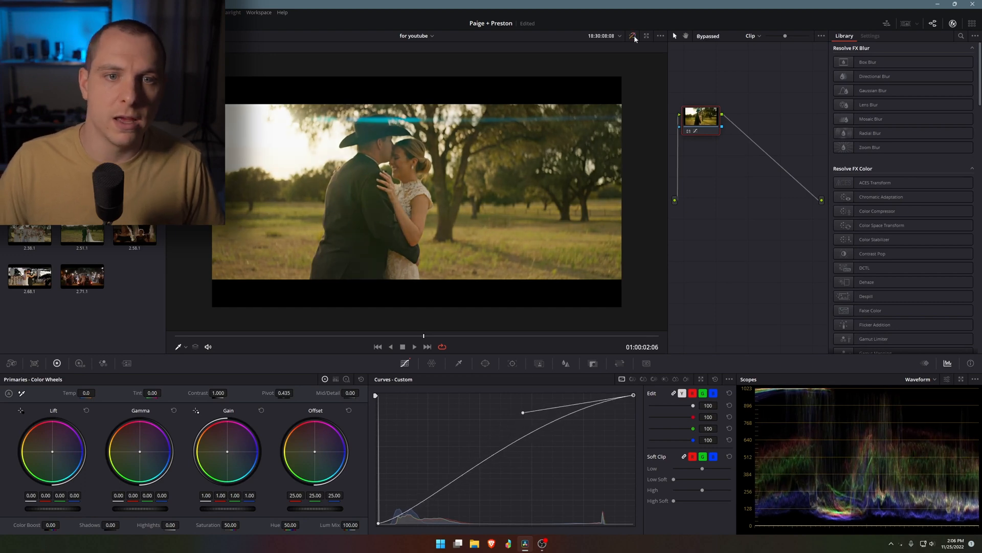
click(633, 35)
click(633, 35)
click(634, 35)
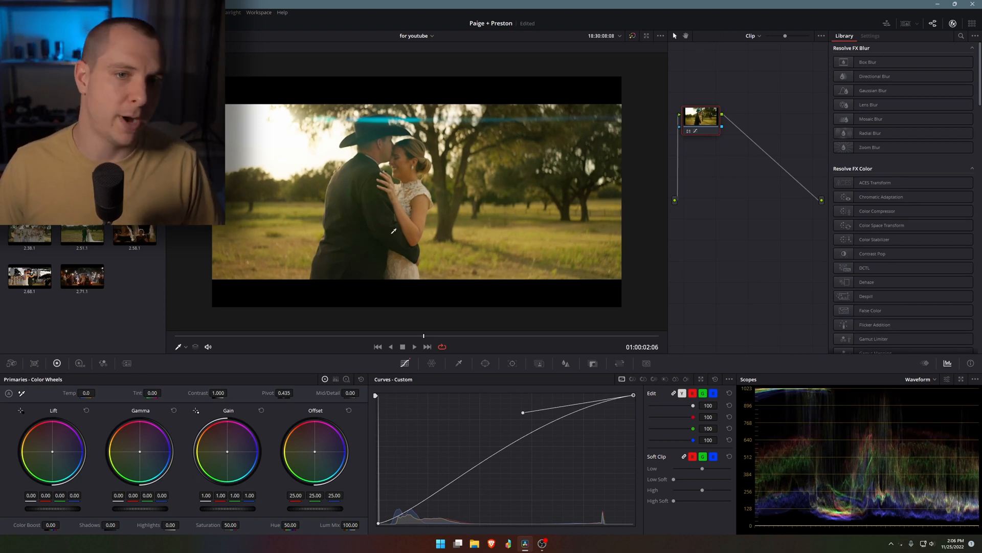
Add a serial node after the curve node and bring up the Hue - Saturation Color Warper for it
key(alt+s)
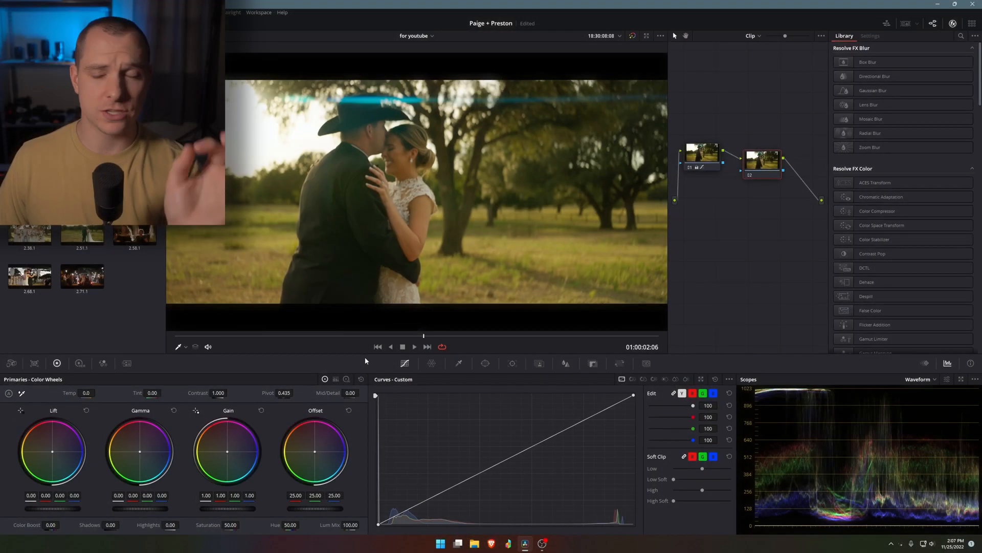
click(432, 364)
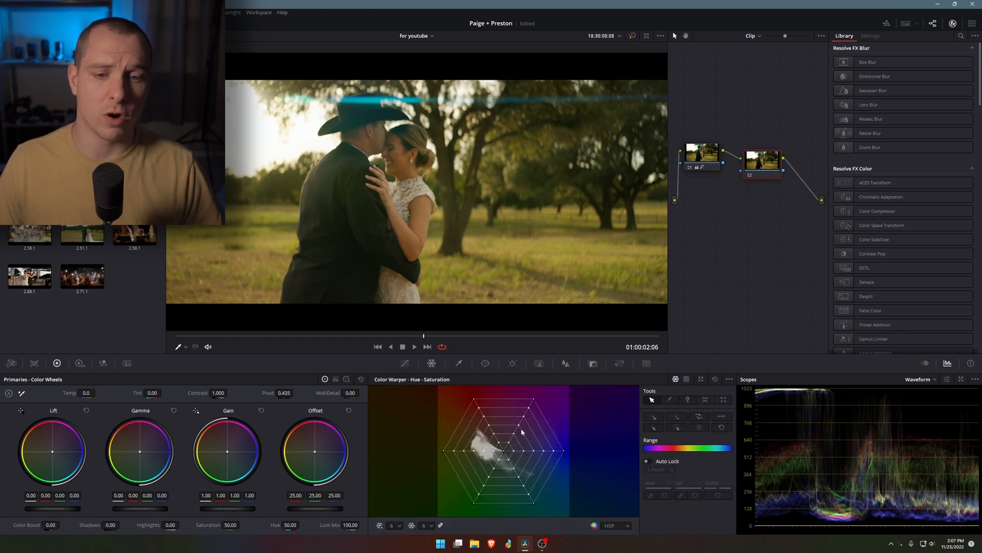
click(406, 151)
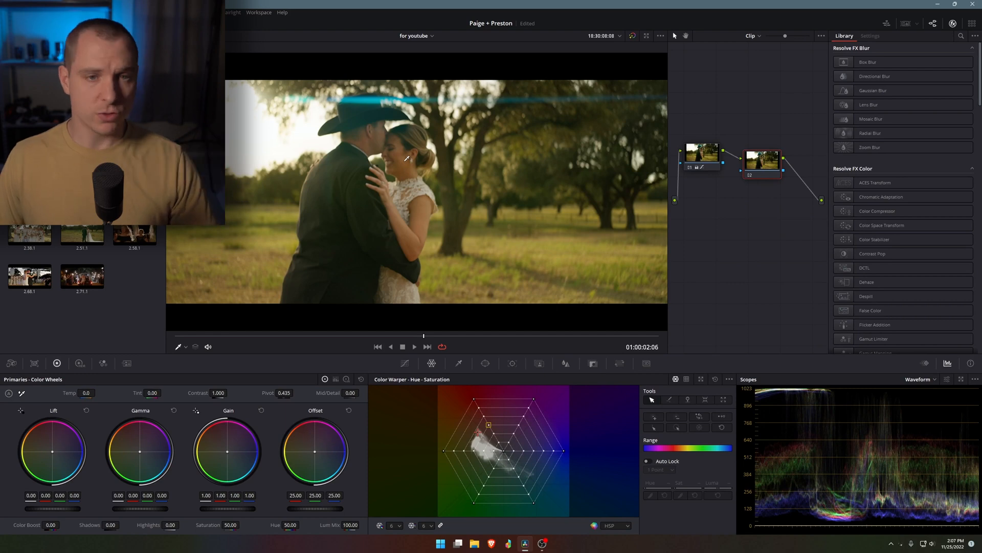
click(382, 132)
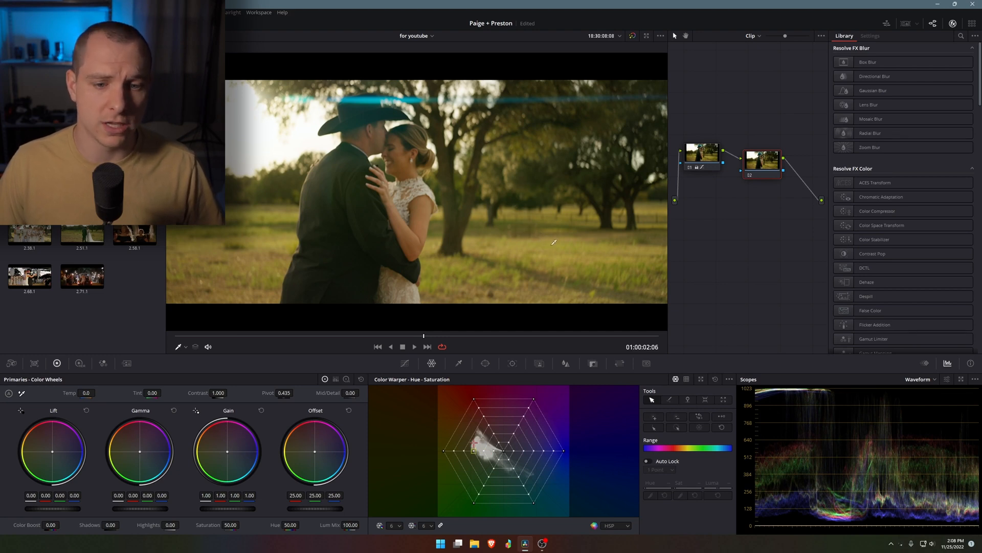
Try different hue and saturation shifts on the grass with the Color Warper, and undo them
mouse_move(553, 242)
mouse_down()
mouse_move(543, 222)
mouse_move(560, 263)
mouse_move(503, 275)
mouse_move(536, 325)
mouse_move(531, 246)
mouse_move(547, 243)
mouse_up()
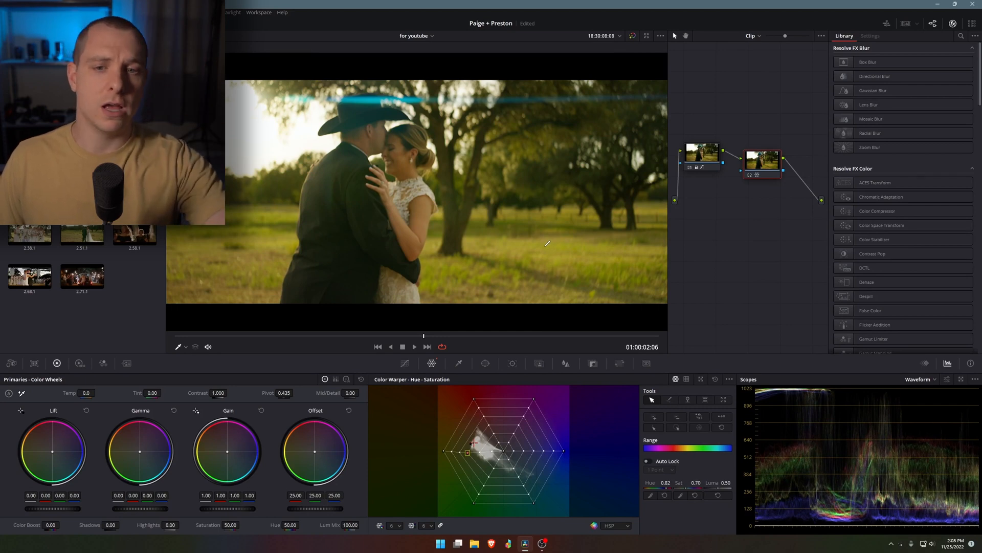
mouse_move(548, 244)
mouse_down()
mouse_move(565, 239)
mouse_move(558, 232)
mouse_move(559, 260)
mouse_move(562, 241)
mouse_up()
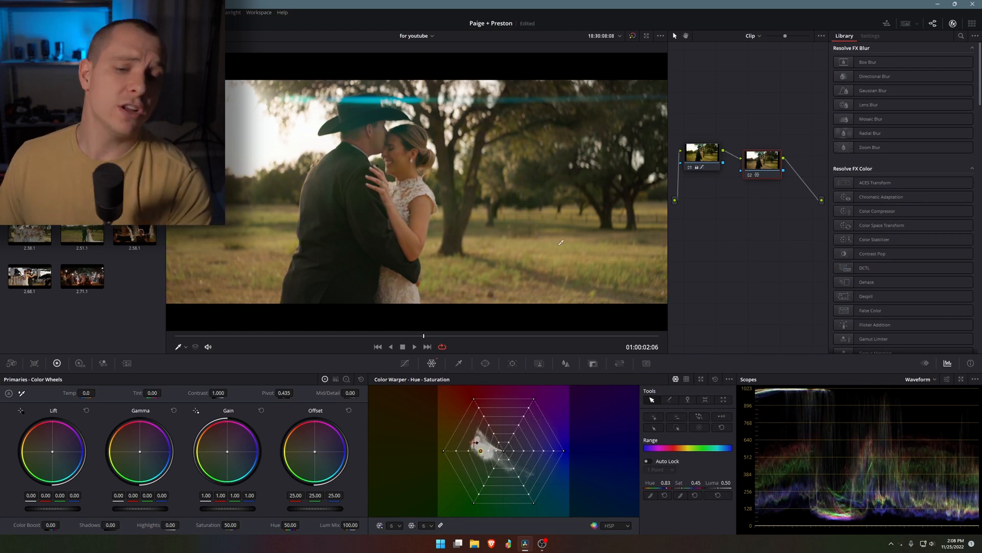
drag(561, 243, 559, 247)
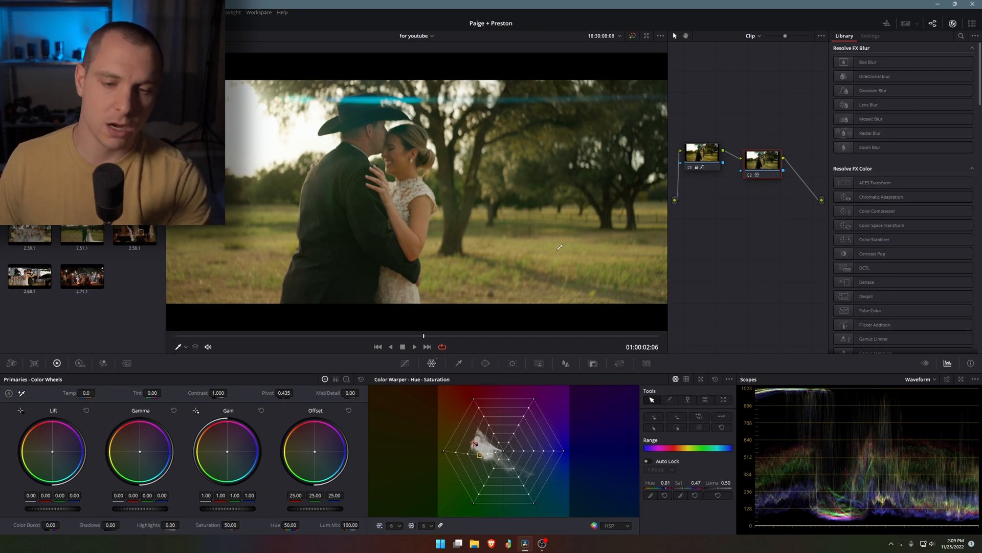
mouse_move(561, 246)
mouse_down()
mouse_move(564, 230)
mouse_move(555, 247)
mouse_move(566, 256)
mouse_move(563, 225)
mouse_move(561, 258)
mouse_move(562, 227)
mouse_move(559, 244)
mouse_move(544, 240)
mouse_move(568, 241)
mouse_up()
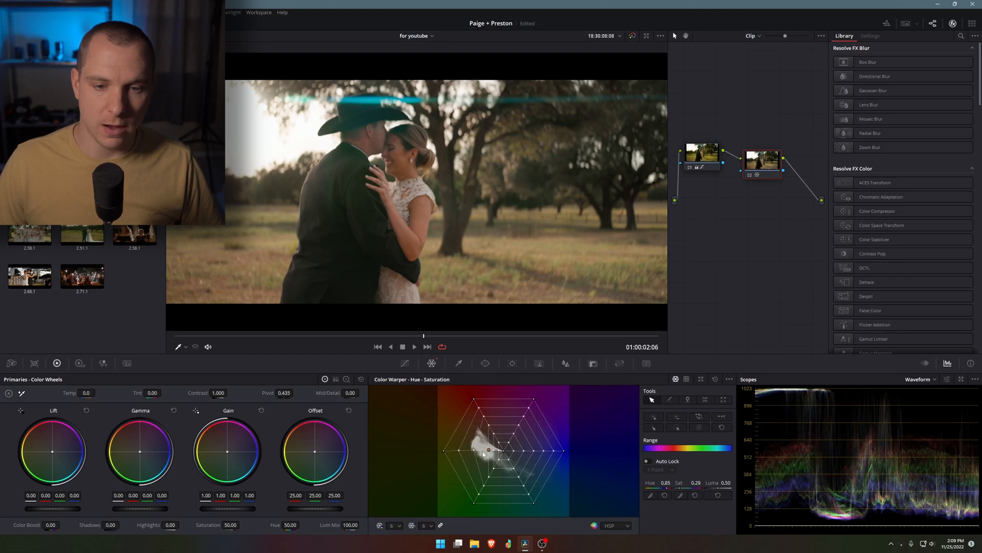
key(ctrl+z)
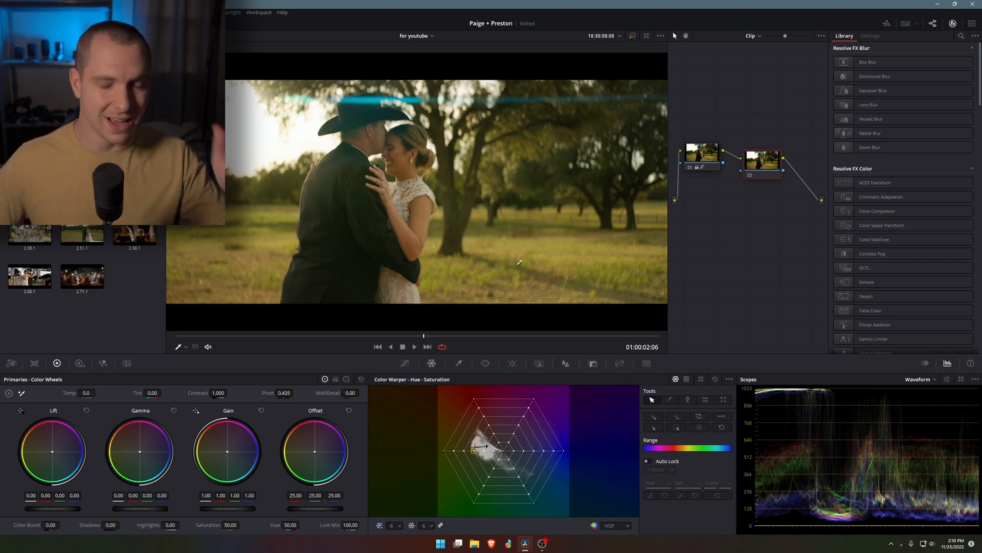
Warp the grass colour to hue 0.82 and saturation 0.53, and compare the grade with the bypassed image
scroll(524, 269, up, 1)
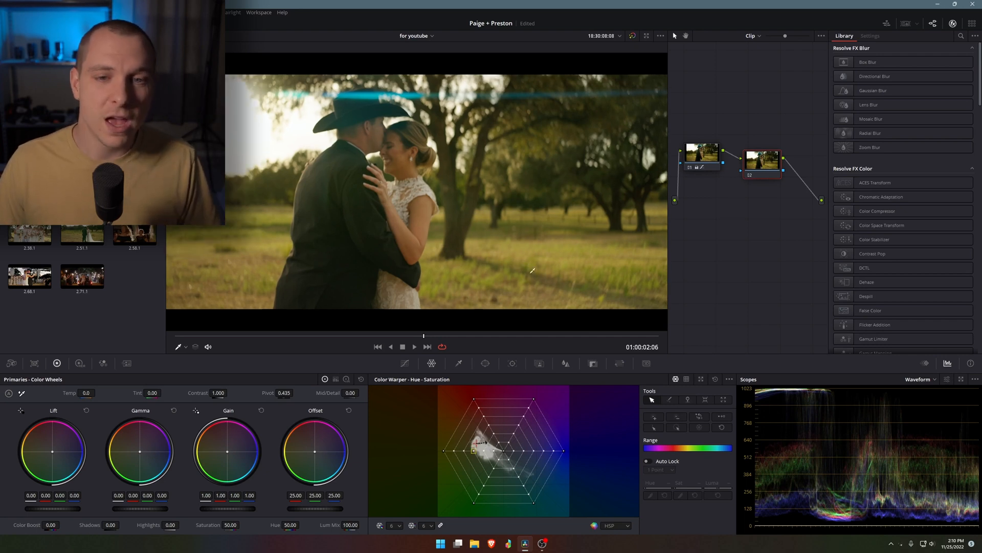
click(522, 248)
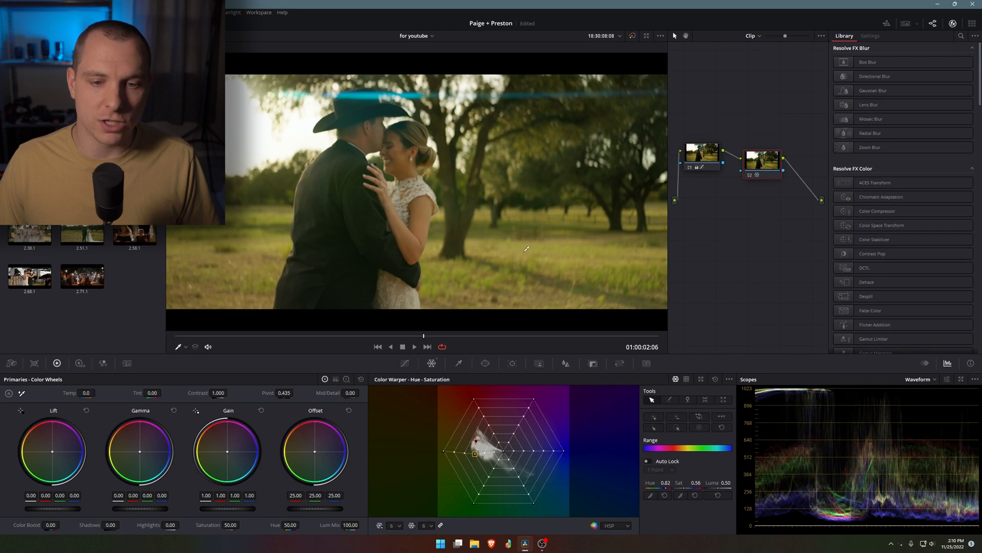
drag(527, 249, 528, 248)
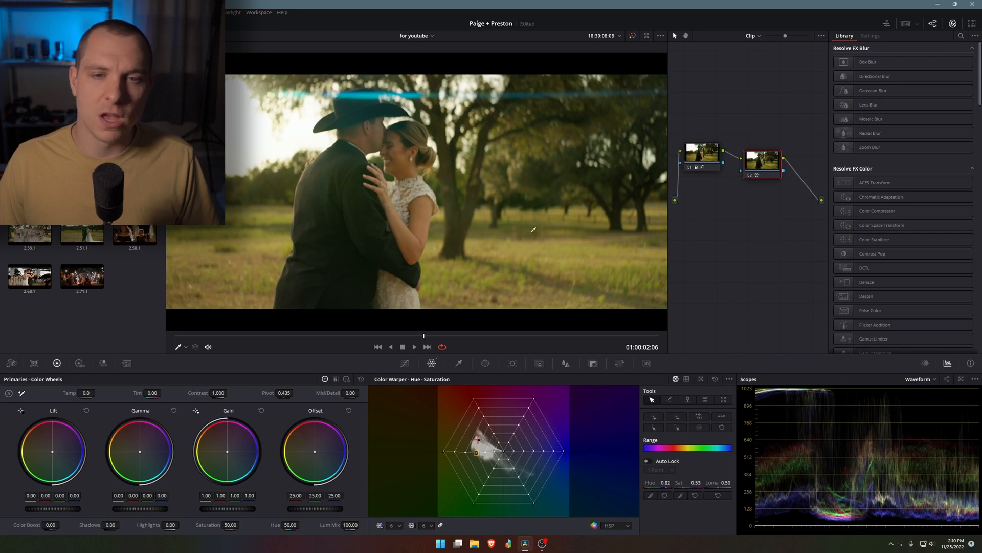
click(636, 38)
click(636, 38)
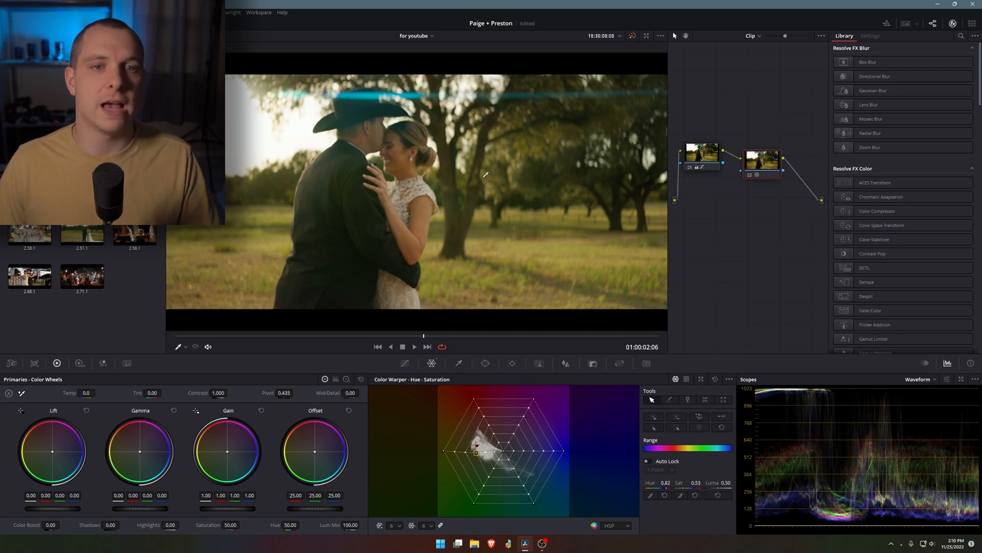
Switch the scope from Waveform to Vectorscope with the couple's skin enlarged in the viewer
scroll(533, 223, down, 2)
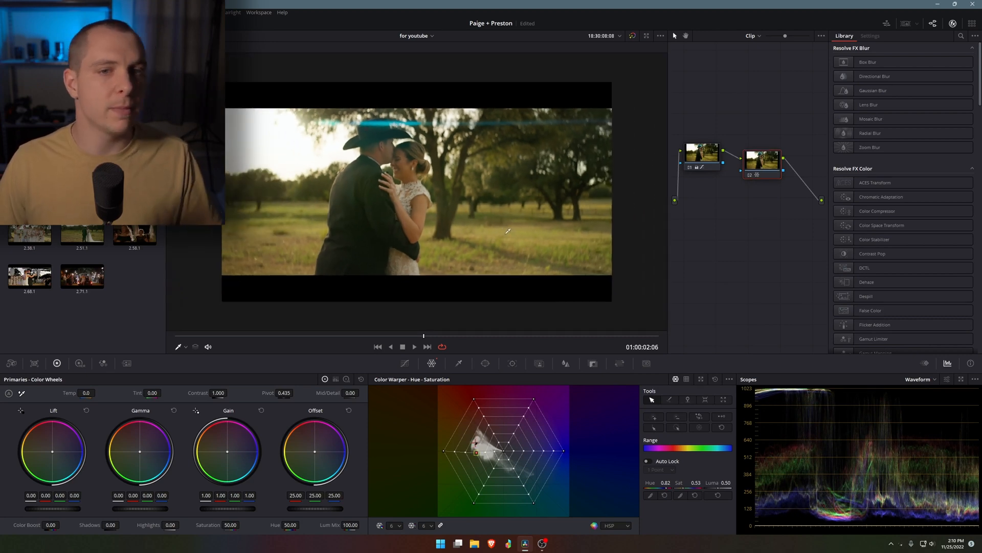
scroll(358, 209, up, 3)
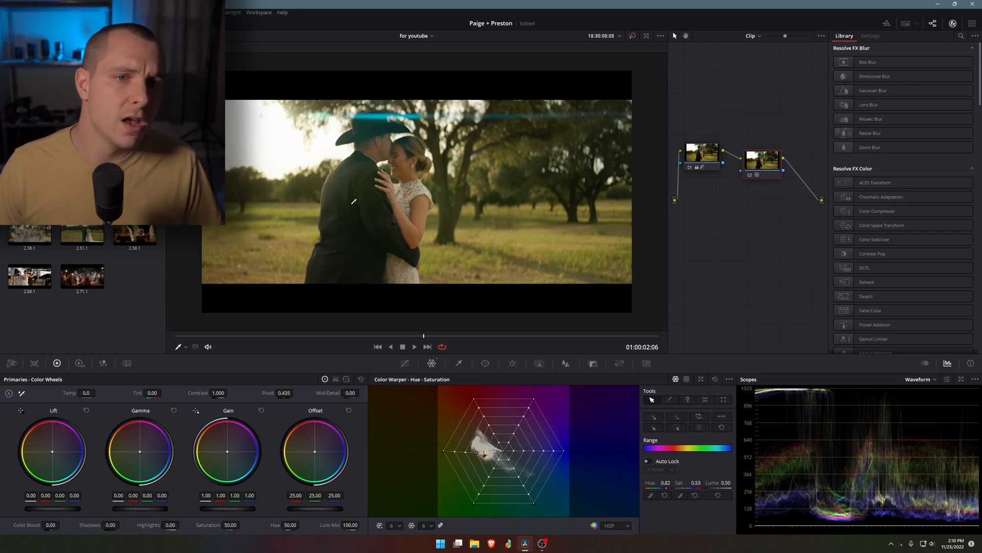
scroll(317, 174, up, 3)
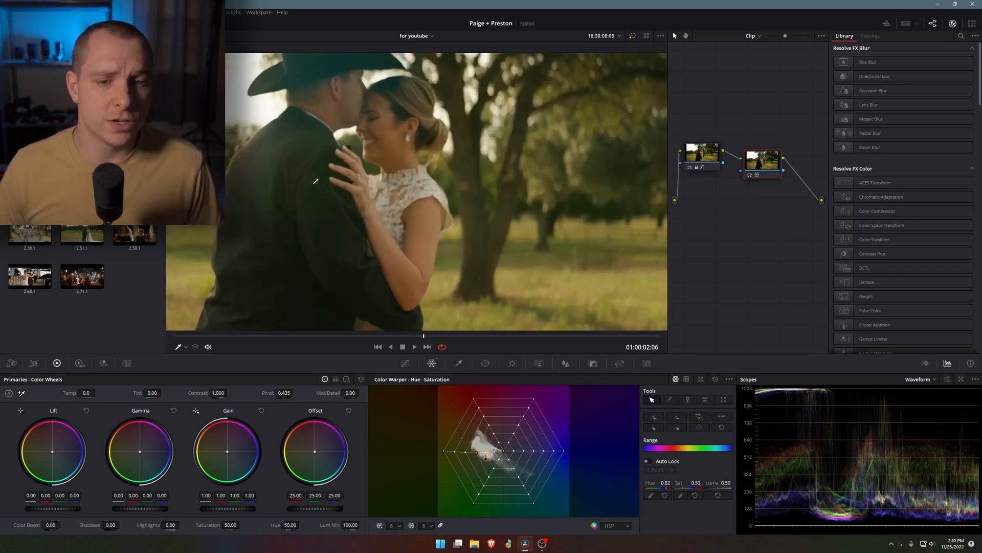
scroll(352, 122, up, 1)
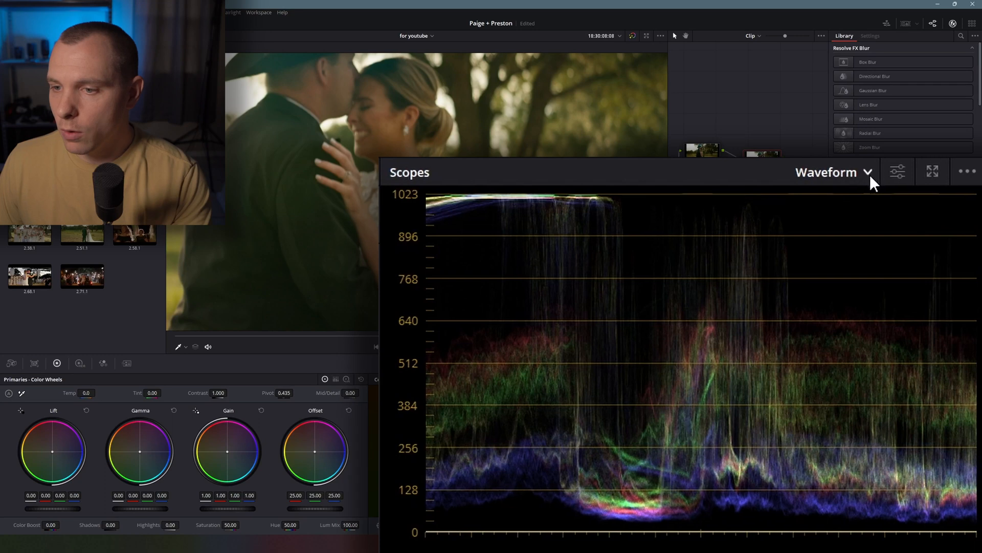
click(935, 381)
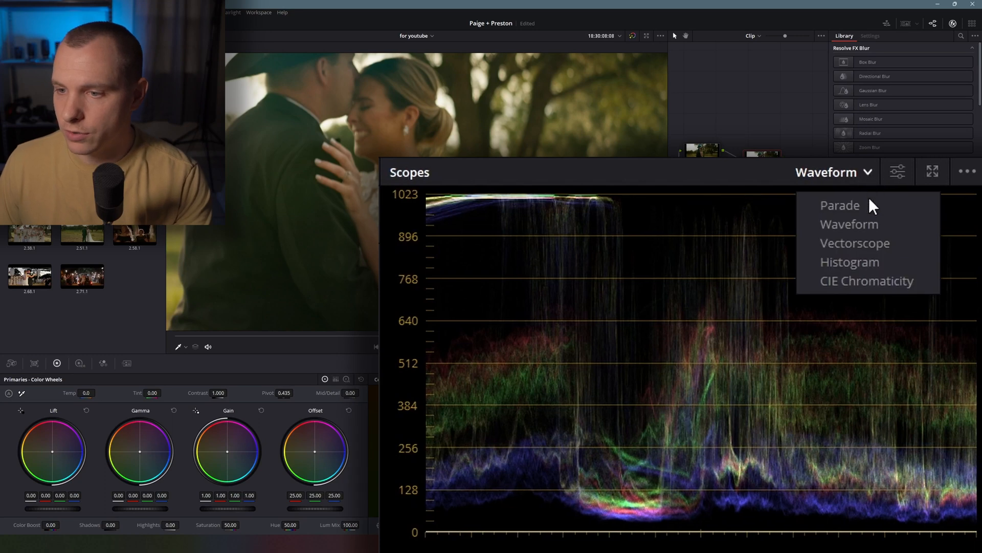
click(864, 243)
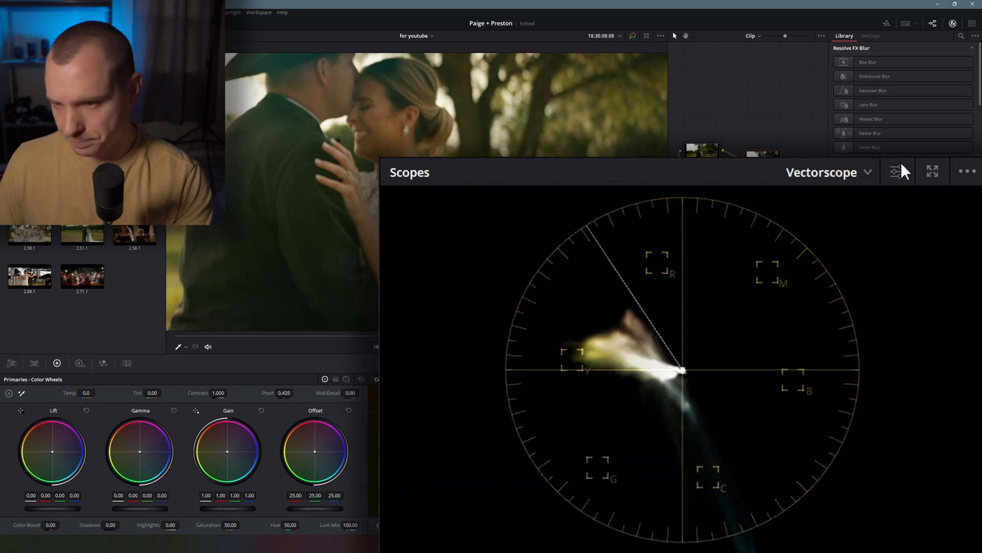
Turn Show Skin Tone Indicator off and back on in the vectorscope settings
click(902, 171)
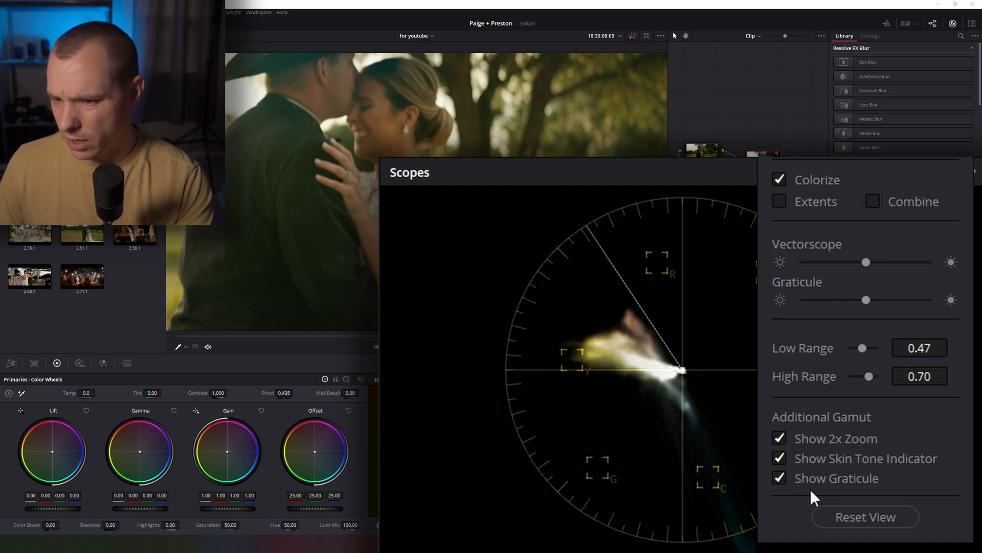
click(782, 456)
click(781, 457)
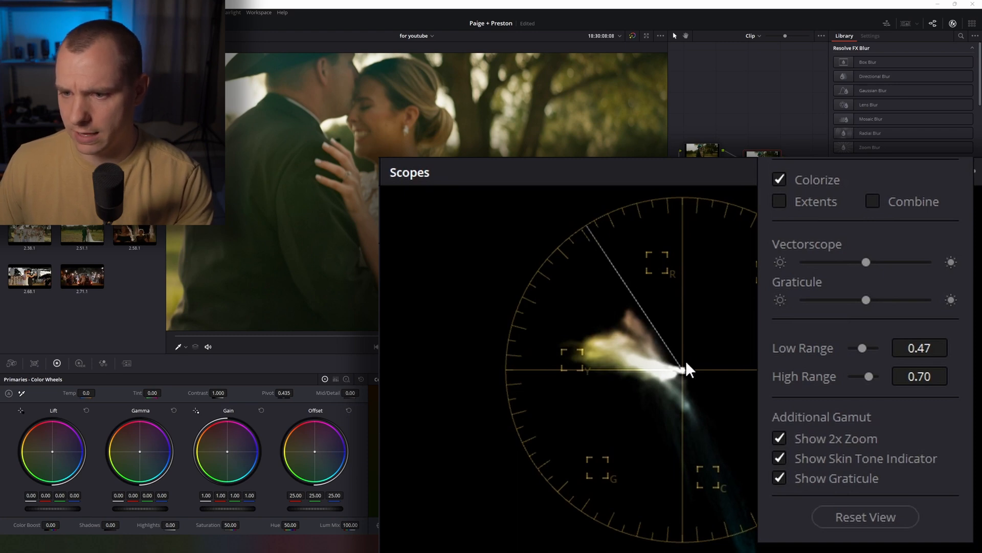
click(736, 399)
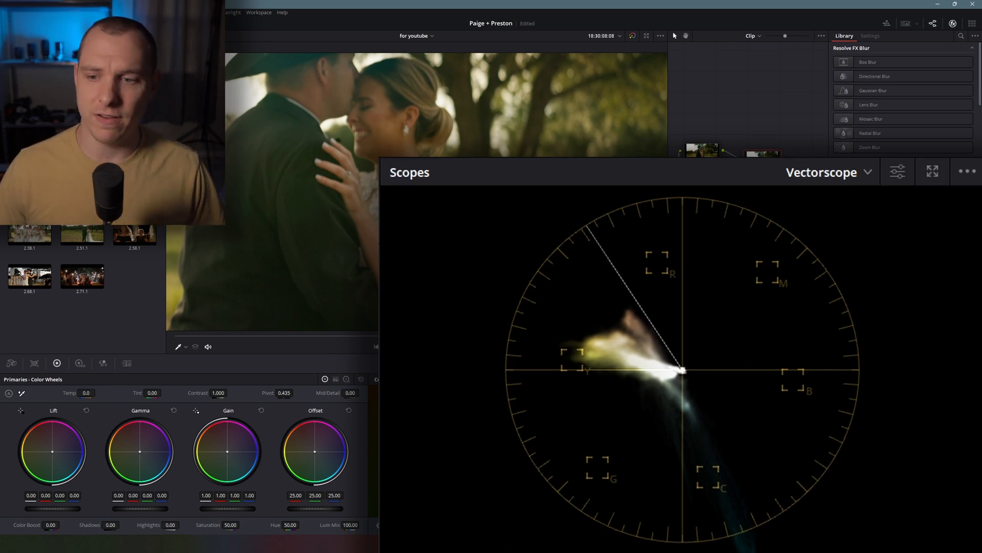
Enable Display Qualifier Focus for the vectorscope and check that the option is ticked
click(899, 171)
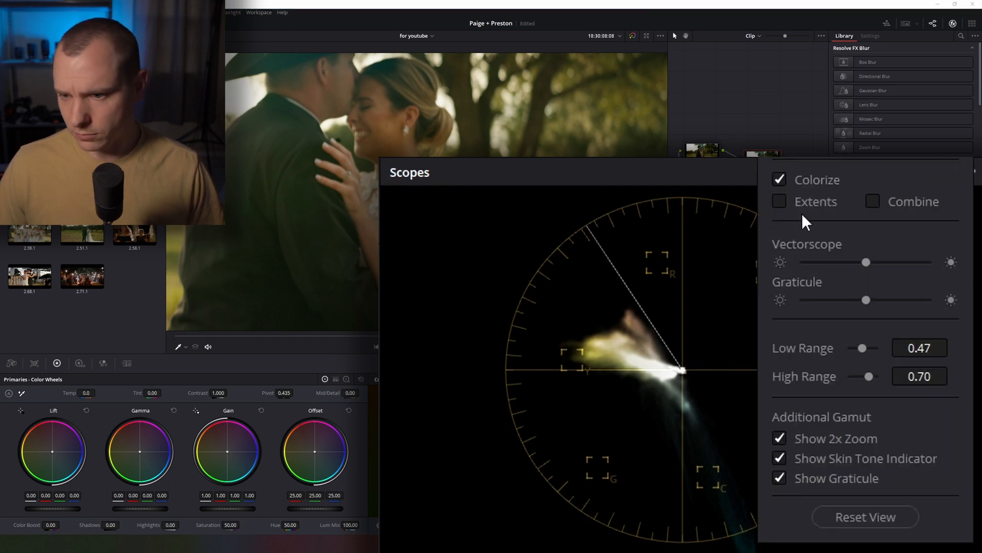
click(707, 162)
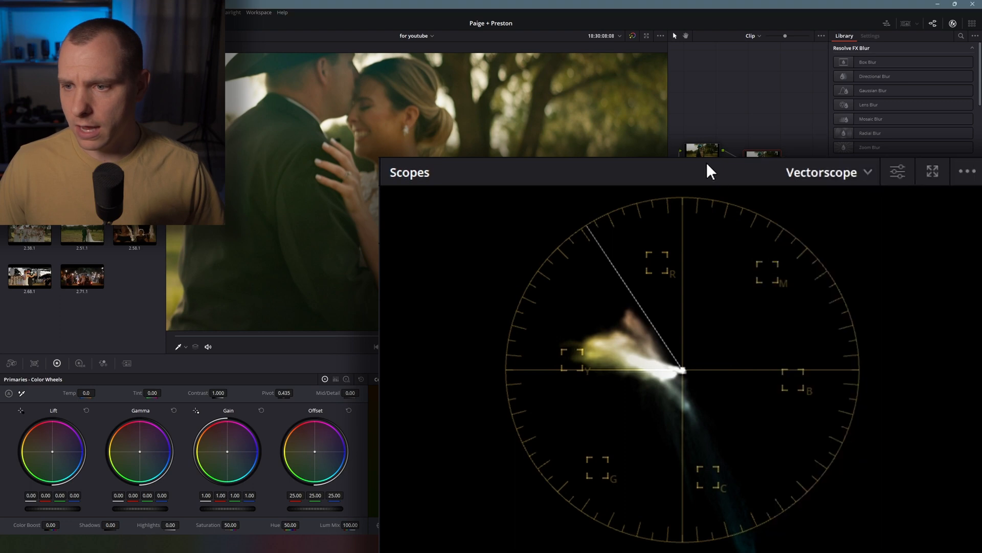
click(966, 172)
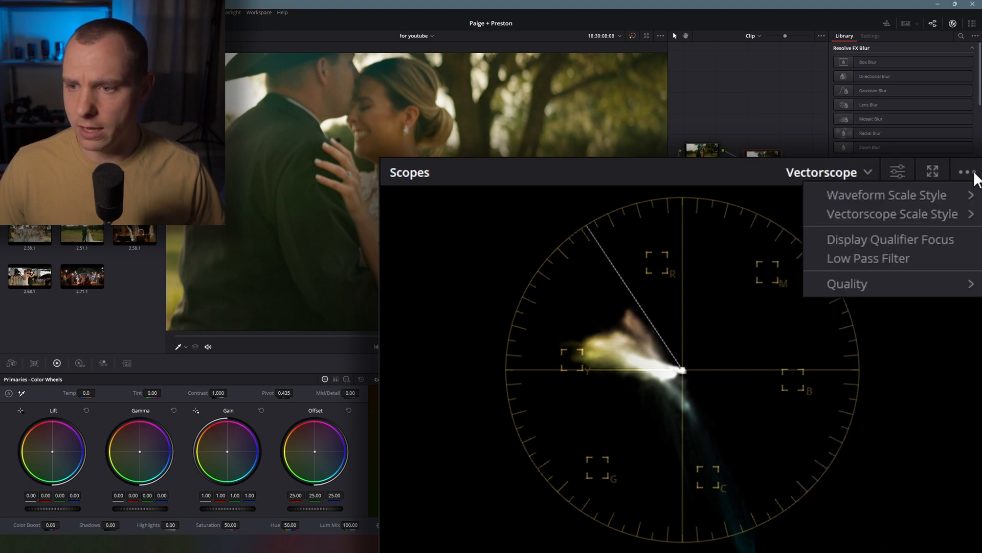
click(919, 249)
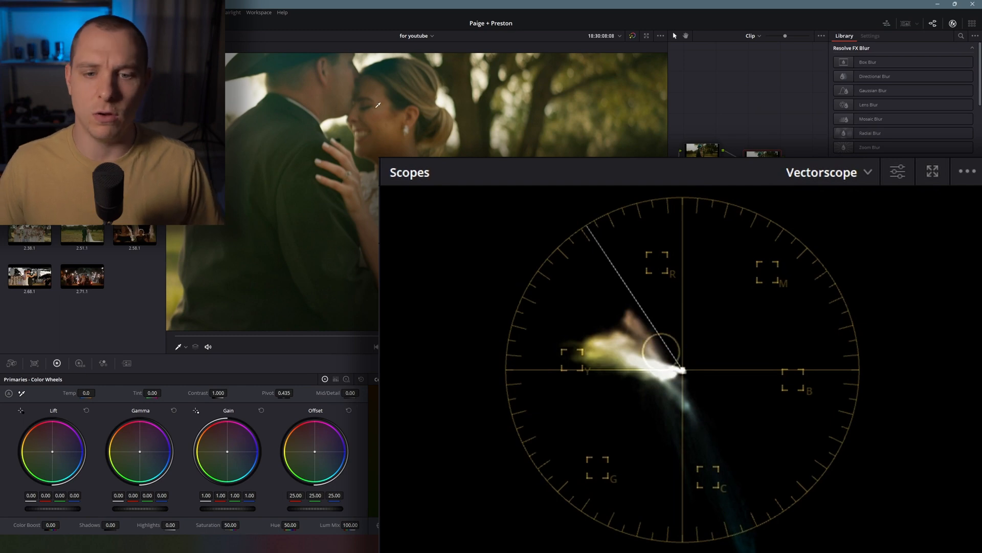
click(968, 173)
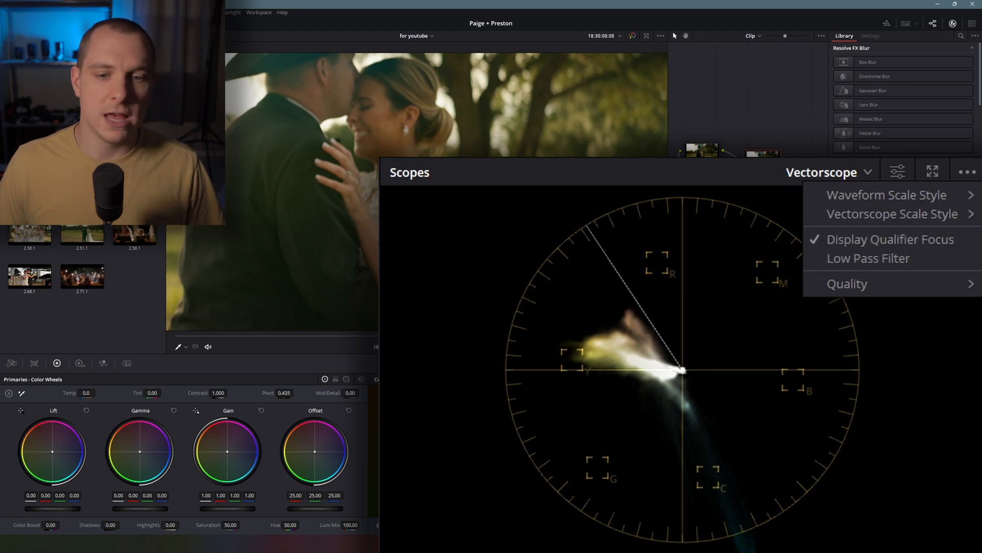
click(794, 66)
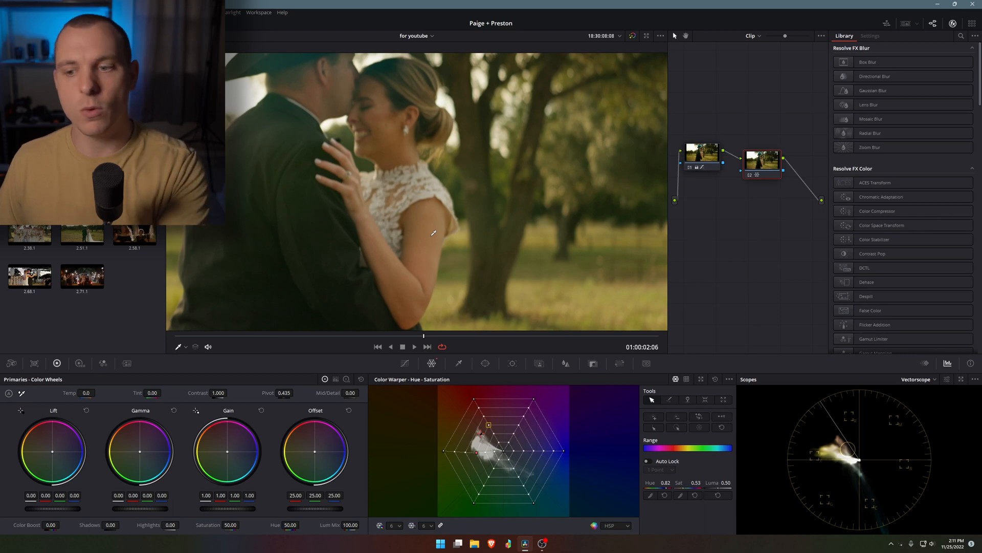
Warp the colour of the bride's arm to hue 0.02 and saturation 0.61, using the vectorscope's skin tone line as reference
drag(434, 233, 432, 237)
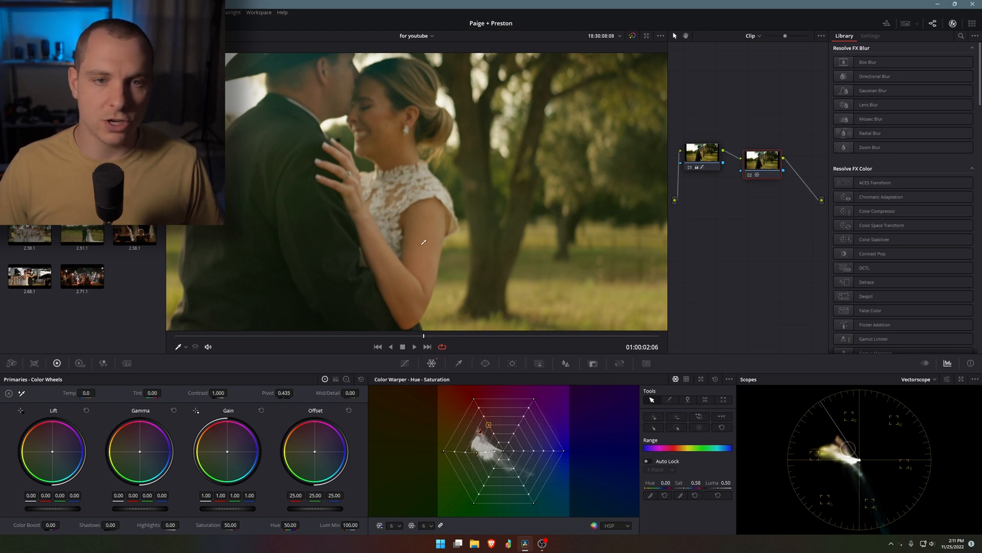
drag(424, 241, 428, 237)
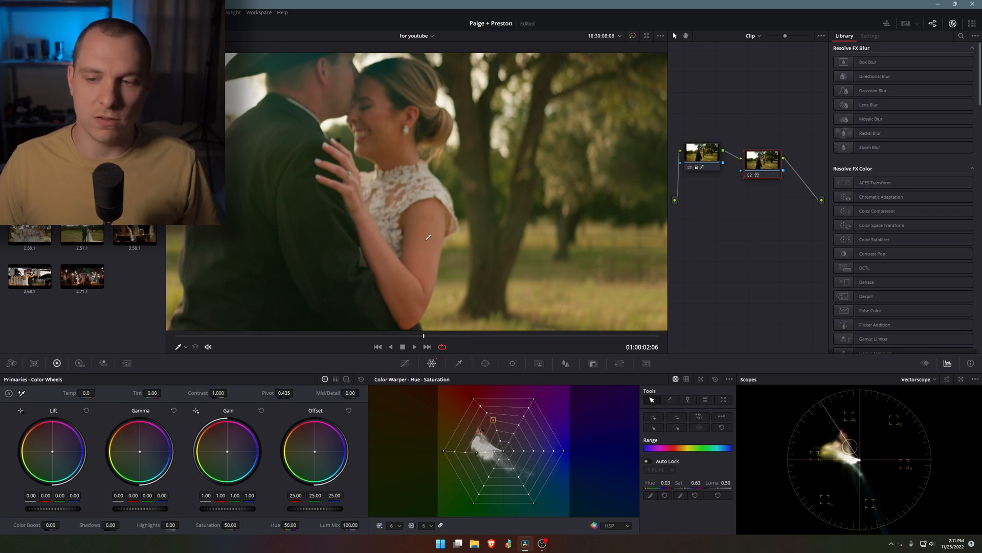
drag(428, 237, 426, 238)
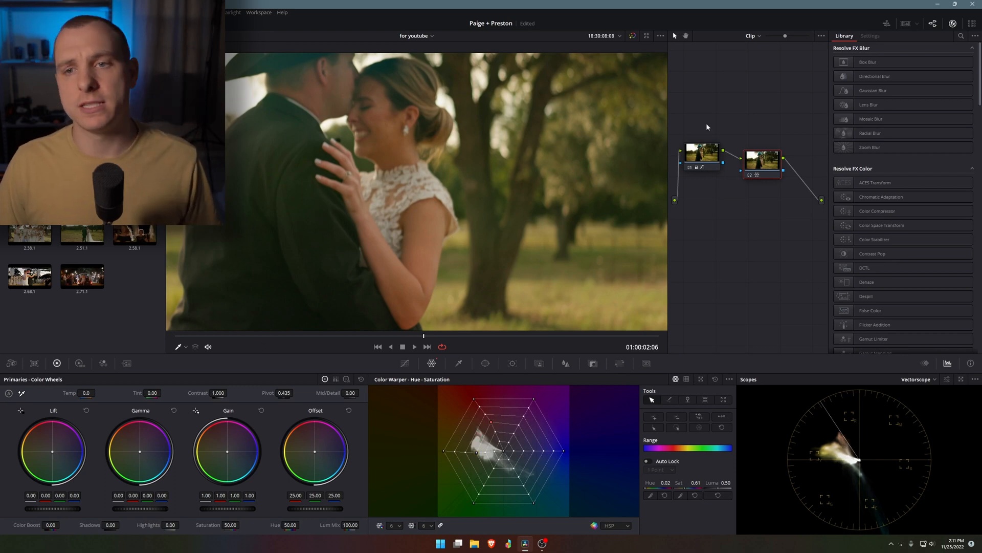
On the first node, try shifting the Temp, reset it to 0.0, and set the Tint to 8.00
click(702, 153)
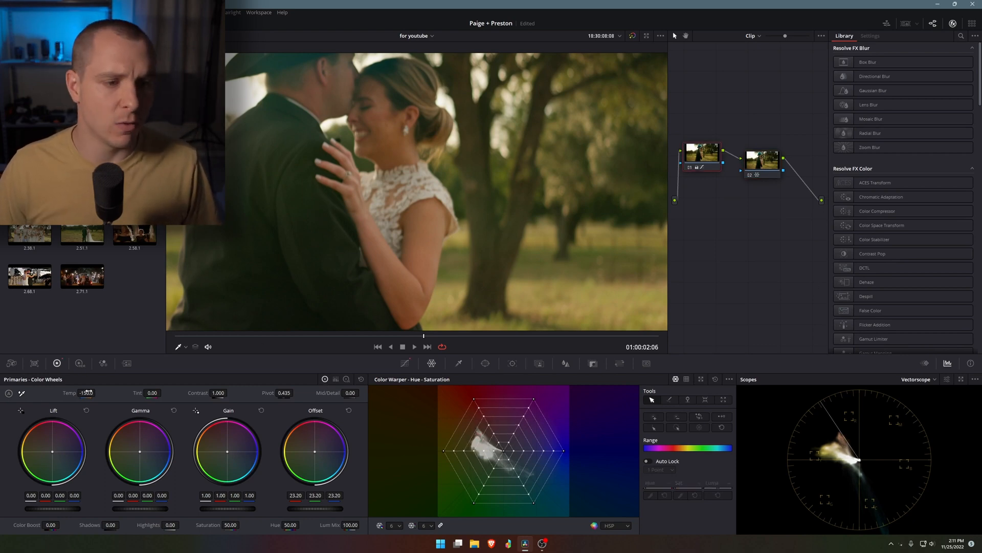
double_click(69, 393)
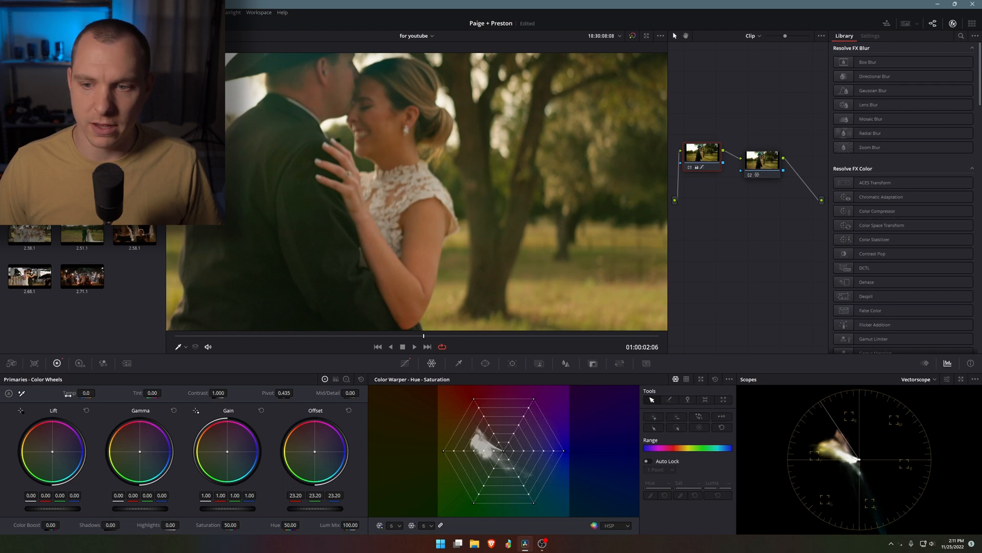
mouse_move(86, 393)
mouse_down()
mouse_move(100, 393)
mouse_move(86, 392)
mouse_up()
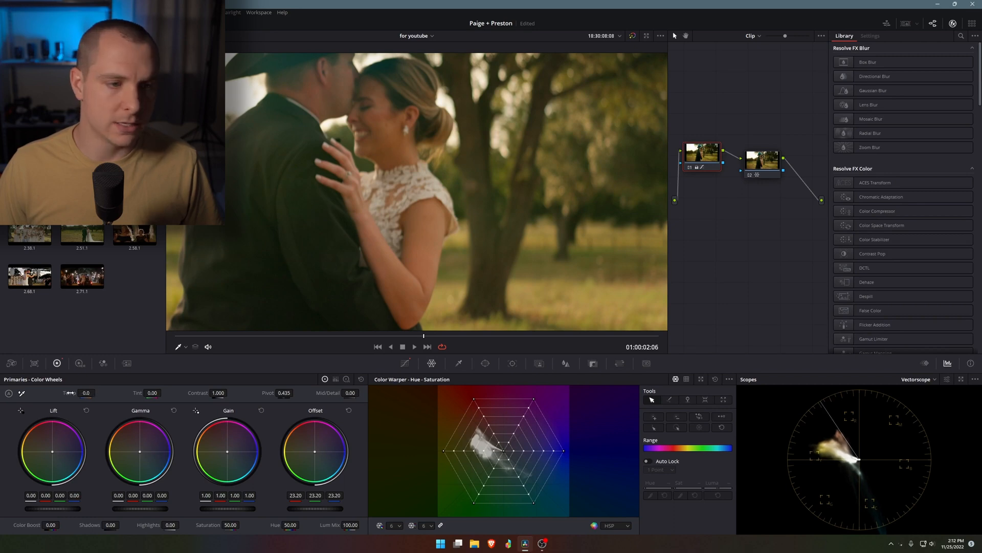
drag(152, 393, 160, 393)
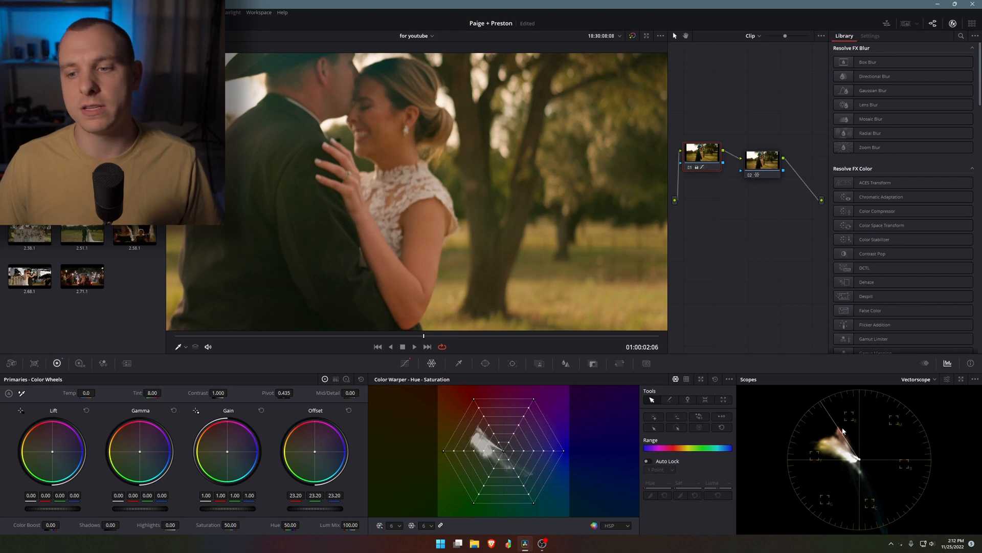
scroll(485, 209, down, 5)
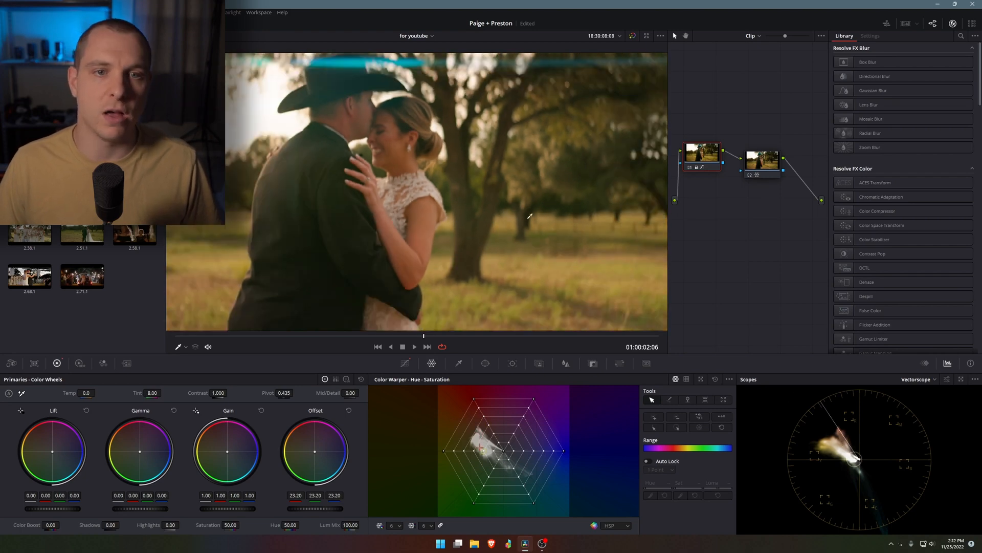
drag(485, 209, 515, 217)
scroll(515, 217, up, 3)
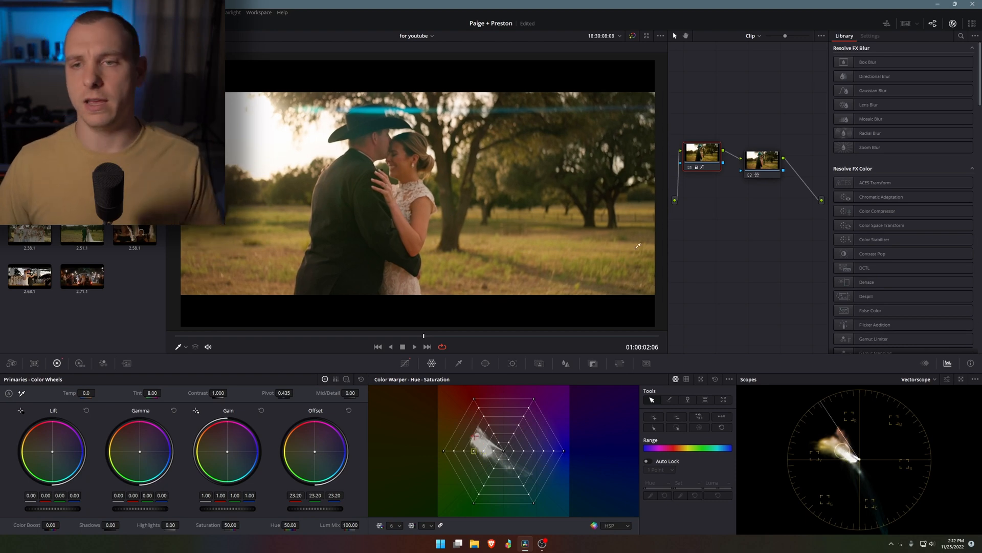
On the second node, warp the skin colour to hue 0.01 and saturation 0.51, and review the whole frame
click(764, 162)
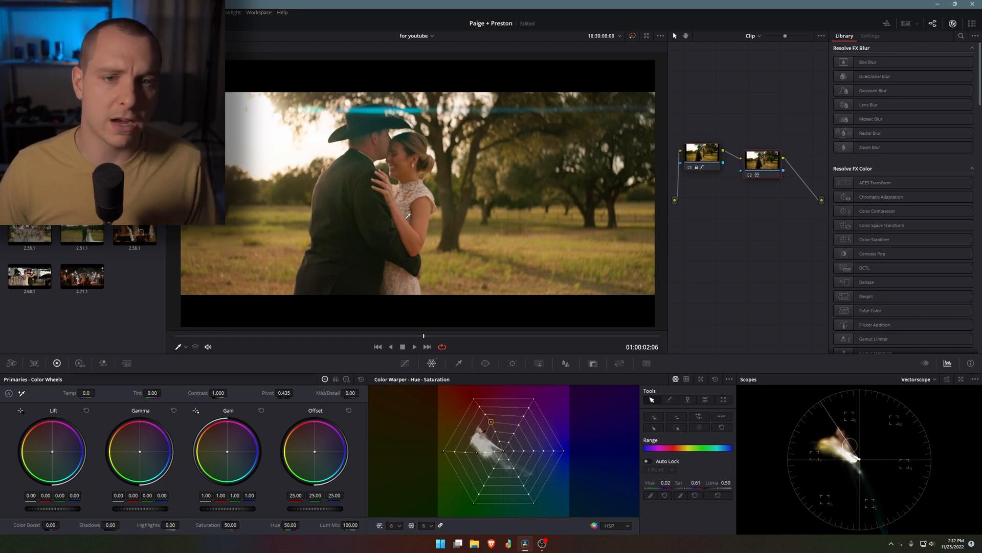
scroll(423, 210, up, 3)
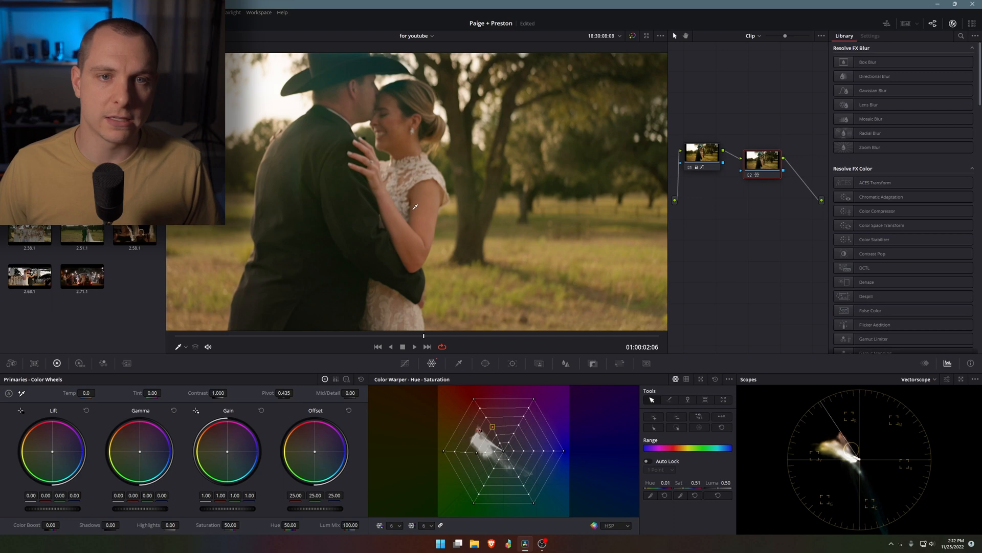
scroll(416, 206, down, 8)
scroll(409, 202, up, 2)
drag(376, 183, 463, 186)
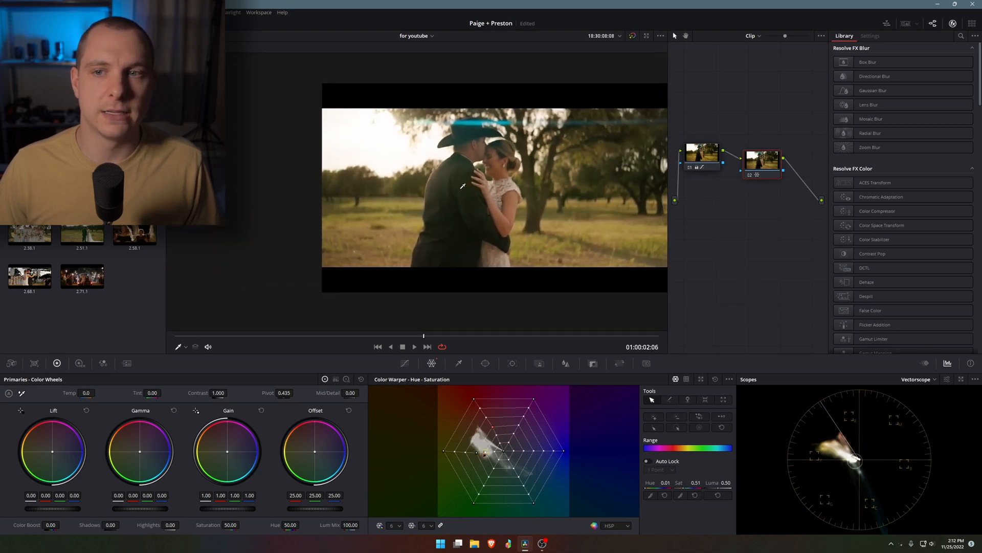
scroll(463, 186, up, 3)
drag(638, 166, 509, 163)
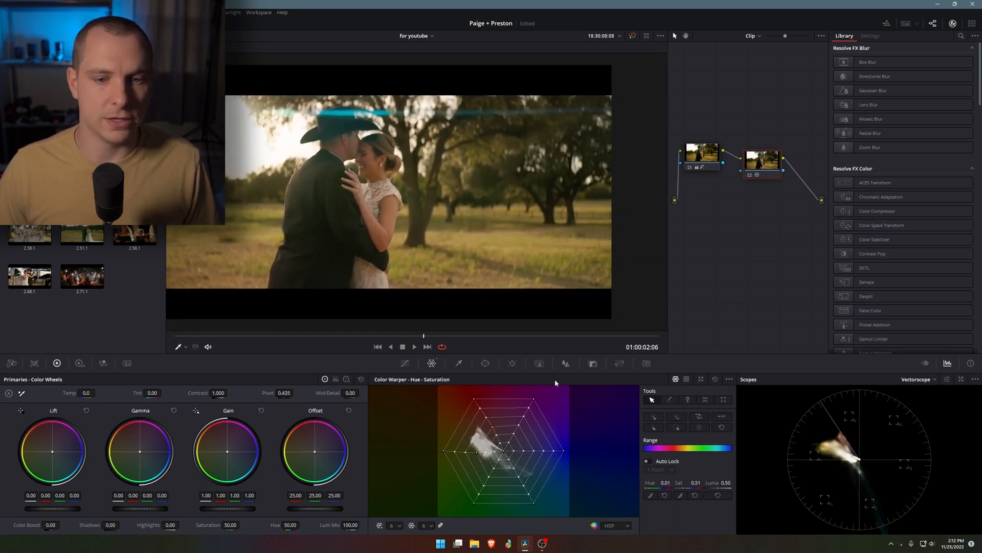
drag(384, 197, 413, 192)
scroll(414, 192, up, 2)
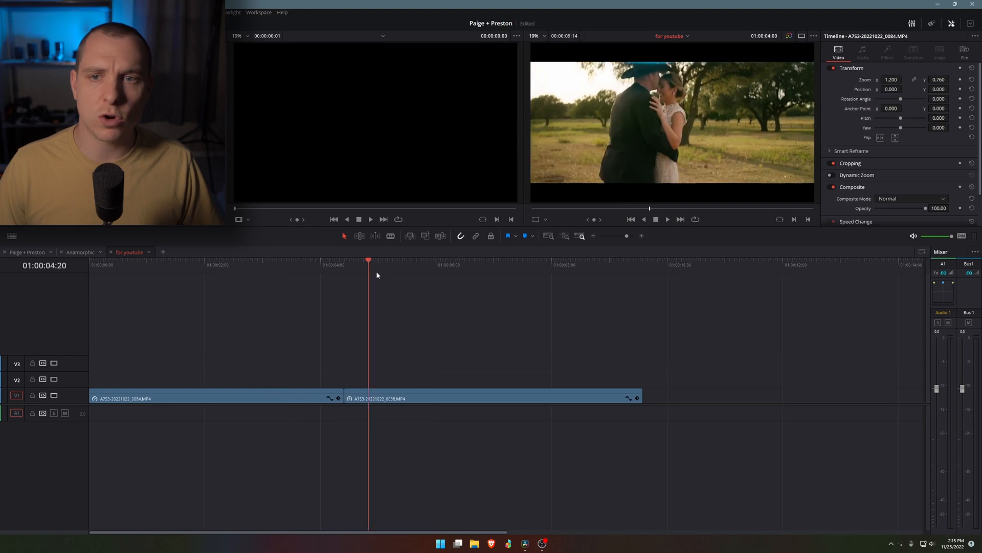
Move the playhead to 01:00:06:17, select the bridesmaids clip on V1, and bring it up for grading on the Color page
drag(377, 274, 477, 276)
click(491, 395)
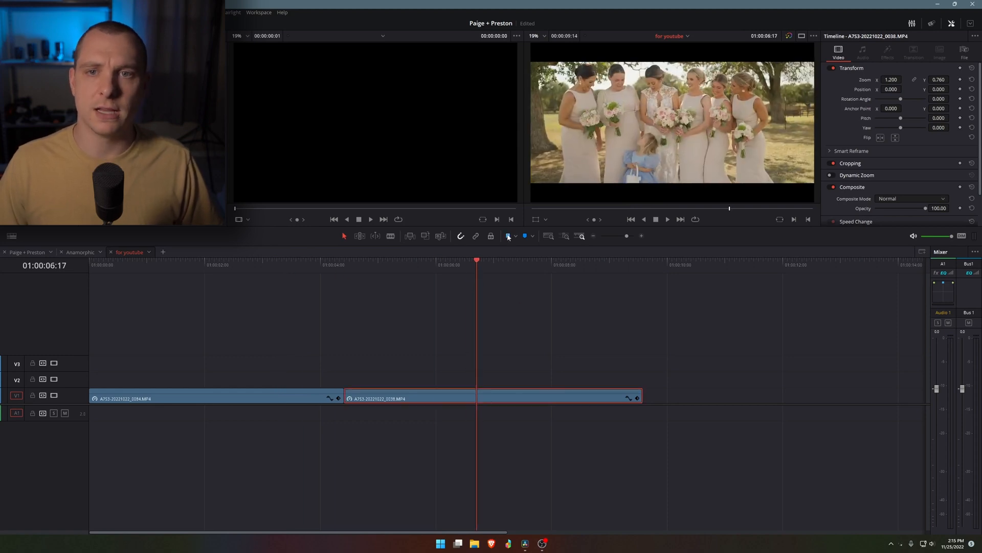
key(shift+6)
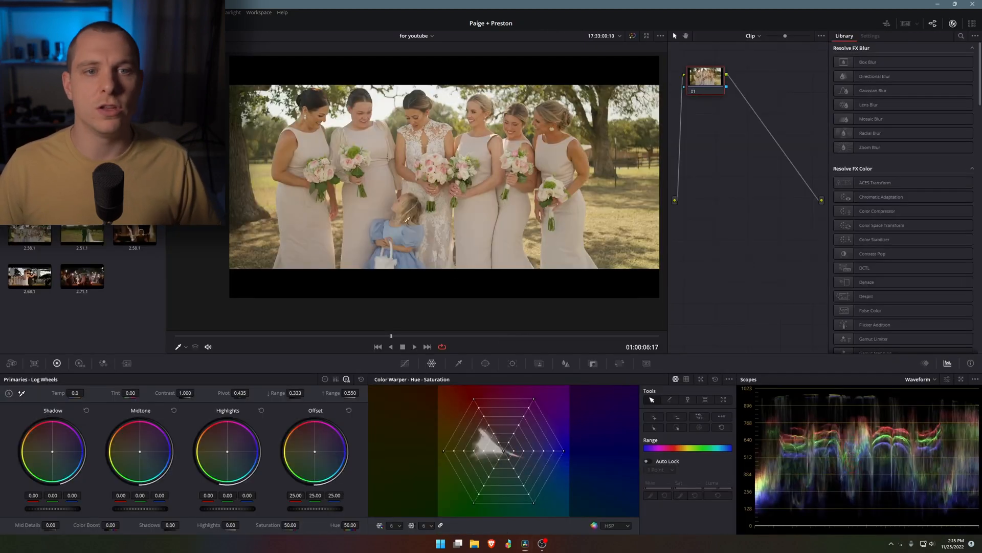
Move the bridesmaids clip's node lower in the node graph and inspect the ungraded image up close
drag(703, 90, 713, 182)
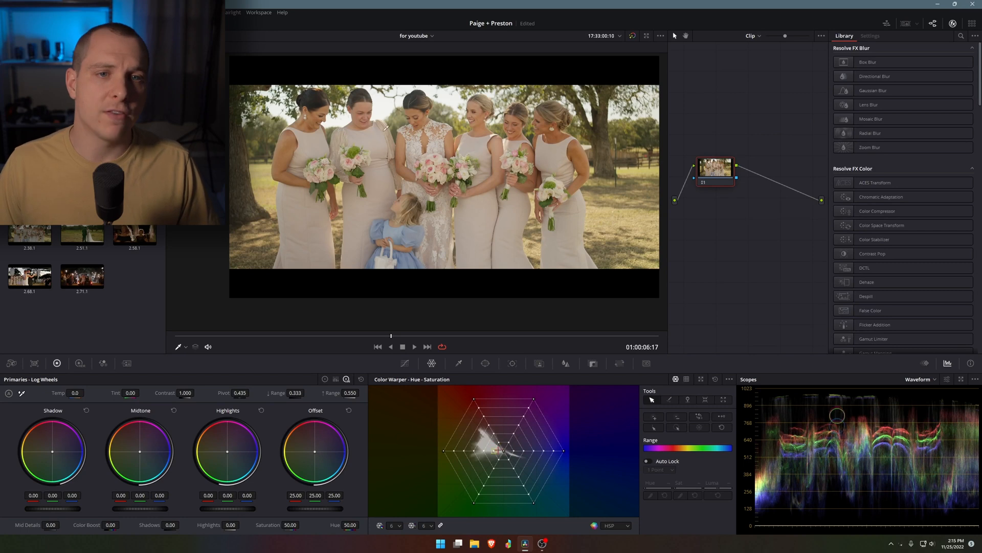
scroll(467, 164, up, 2)
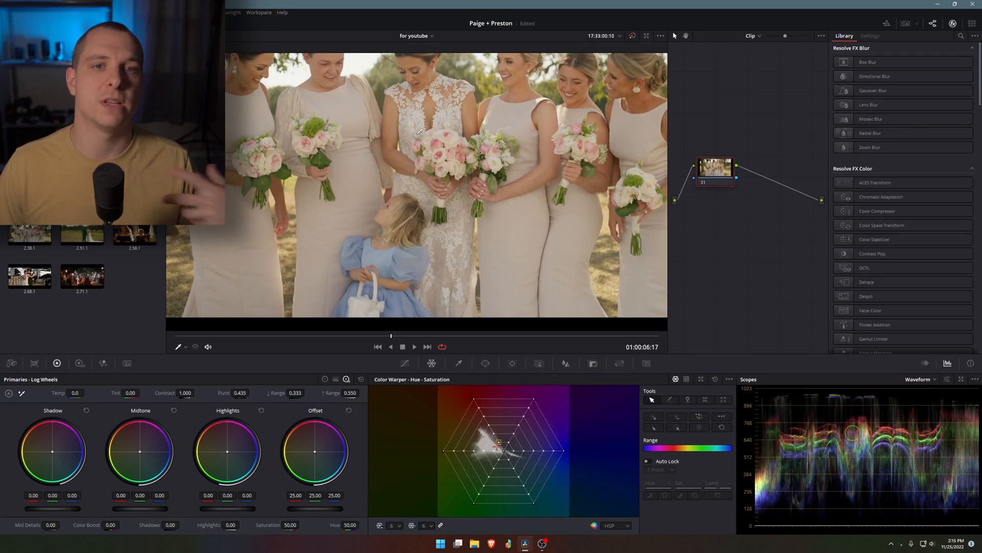
scroll(420, 131, down, 3)
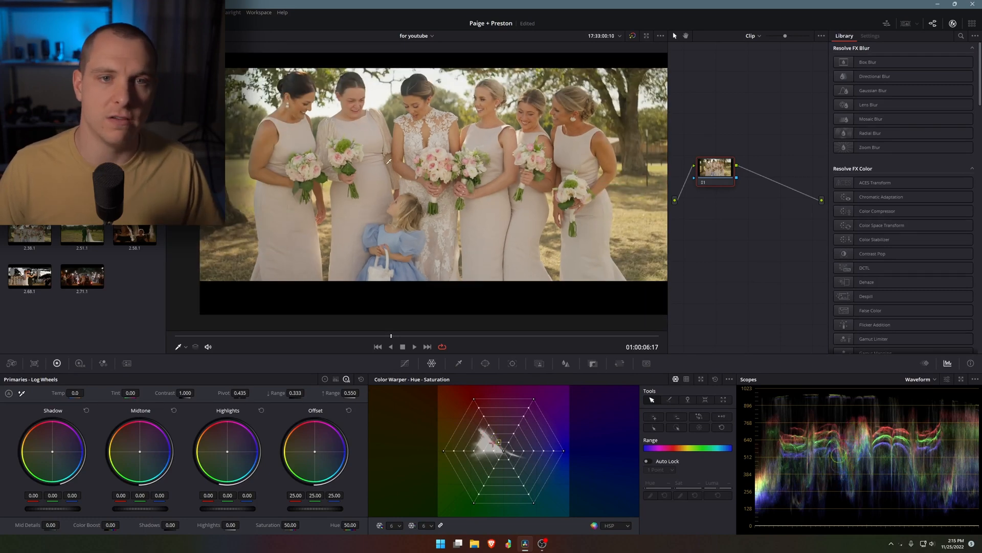
scroll(397, 166, down, 2)
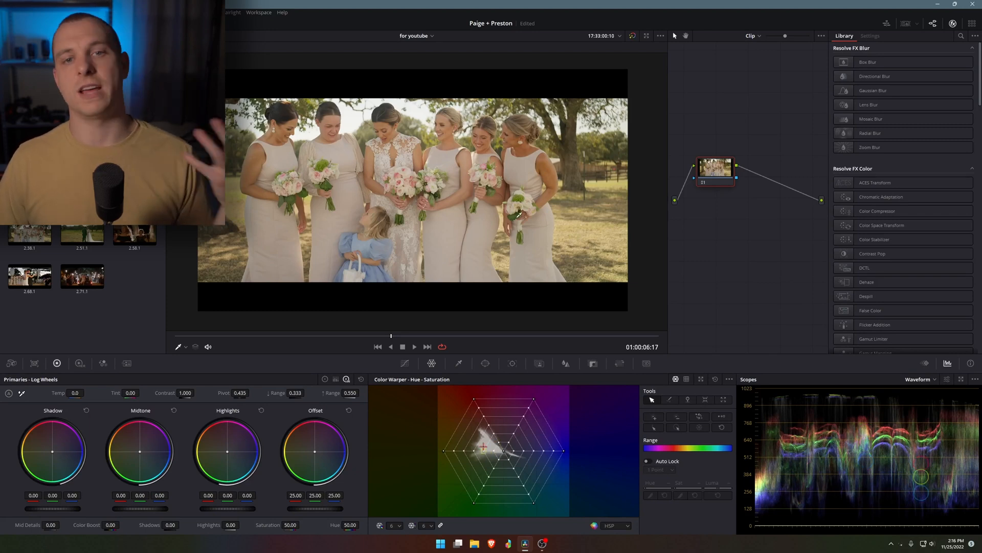
drag(725, 171, 720, 176)
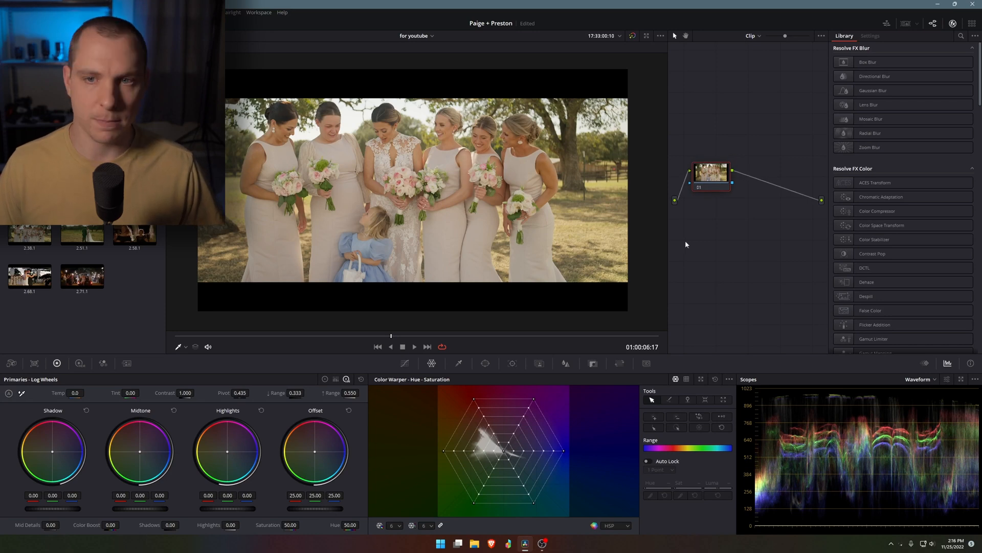
Switch the primaries from log wheels to color wheels and lower the master Offset to 20.45
click(325, 379)
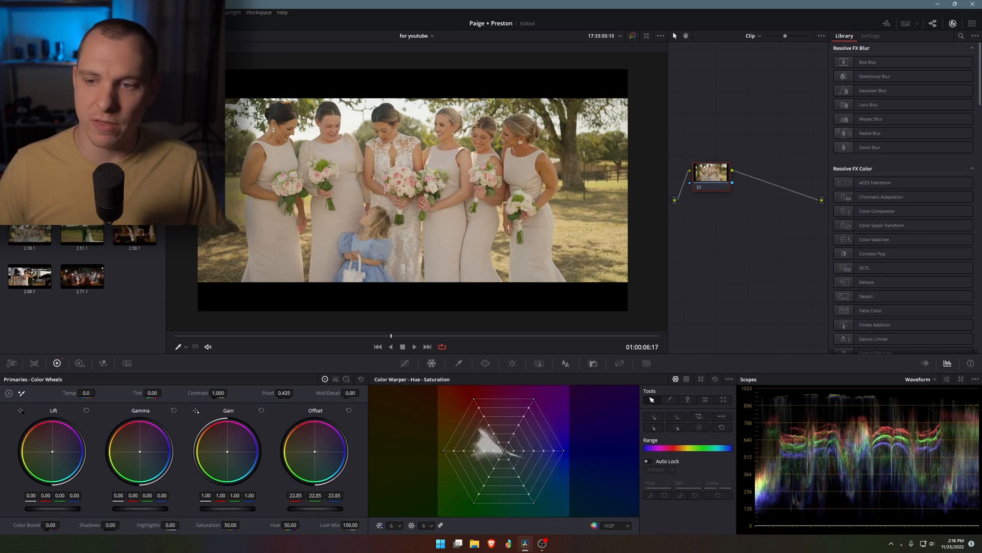
drag(316, 508, 304, 509)
Shape the custom curve with its spline handles to darken the shadows and lift the highlights, and compare with the bypassed grade
click(404, 363)
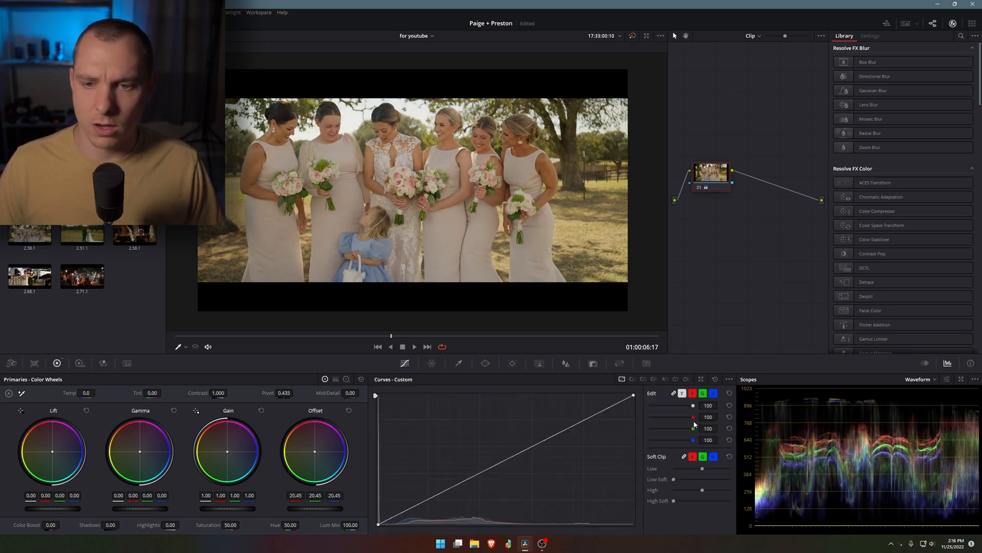
click(729, 381)
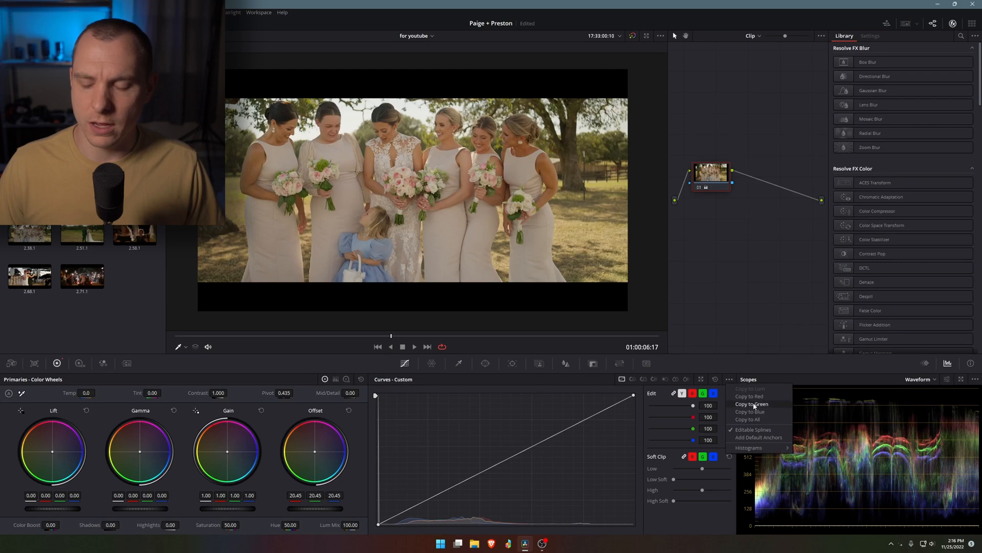
click(765, 375)
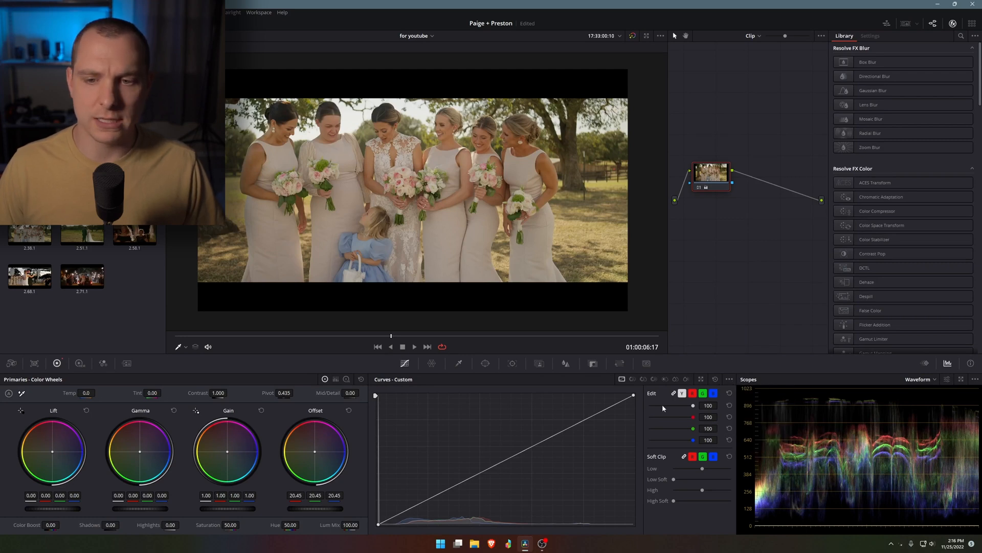
click(377, 524)
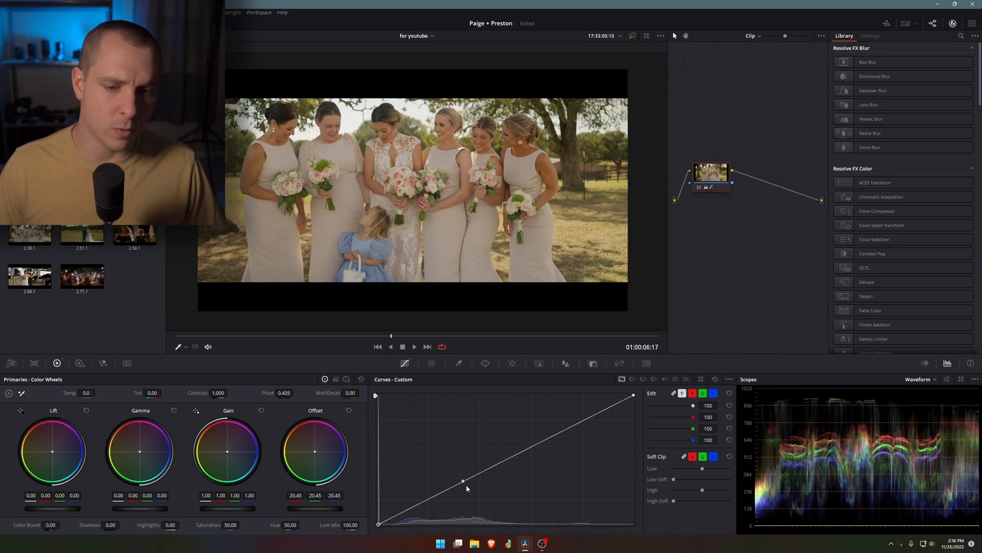
drag(463, 482, 423, 515)
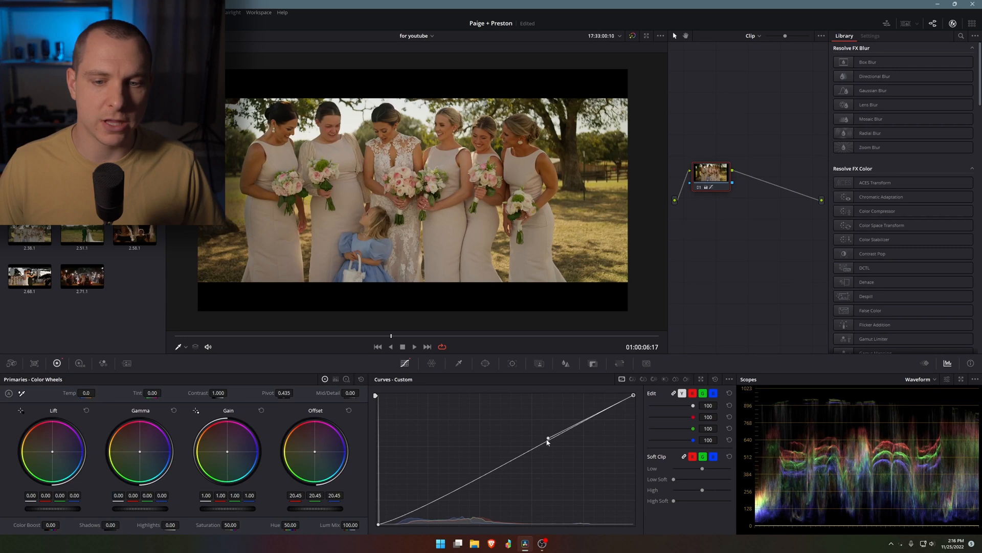
drag(547, 443, 477, 447)
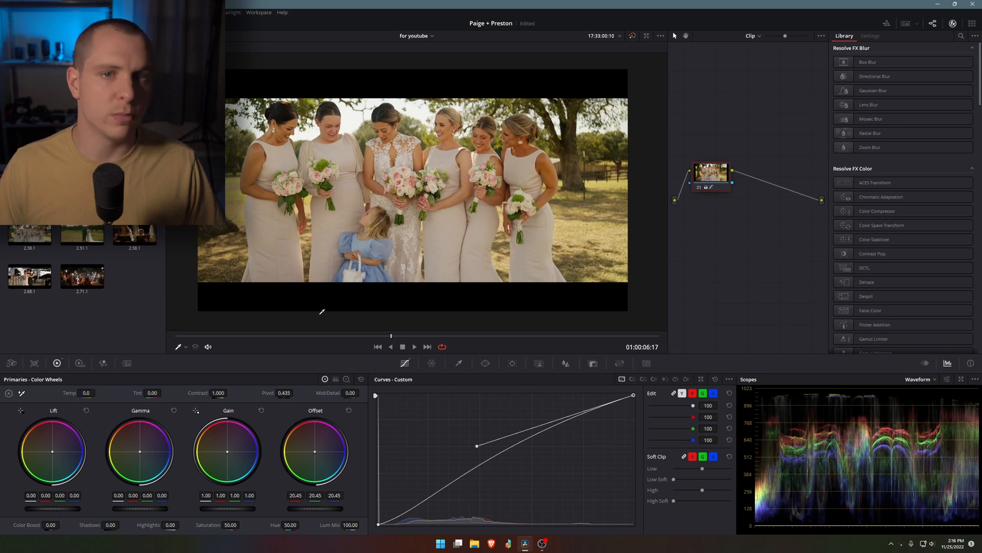
click(632, 36)
click(631, 36)
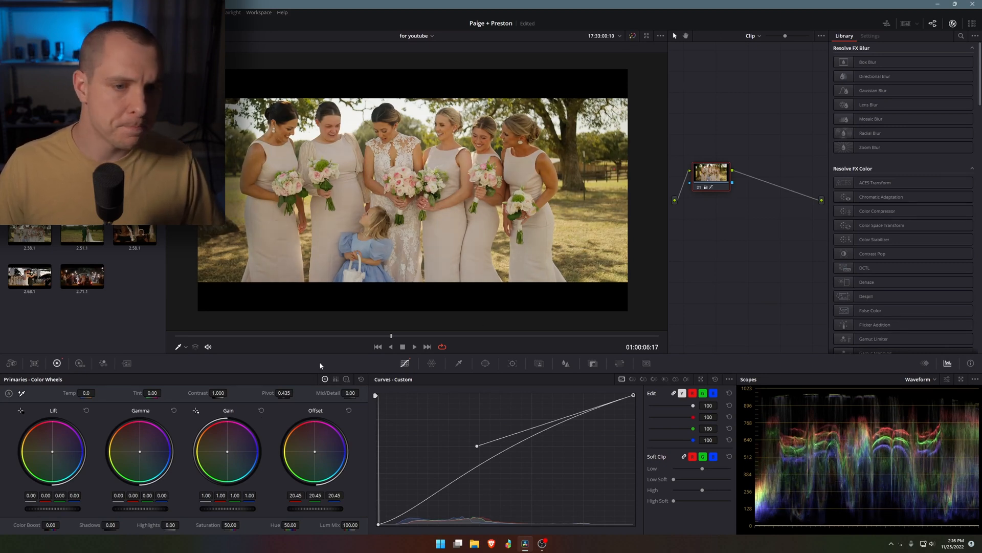
Add a serial node after the corrected node and move it slightly higher in the graph
key(alt+s)
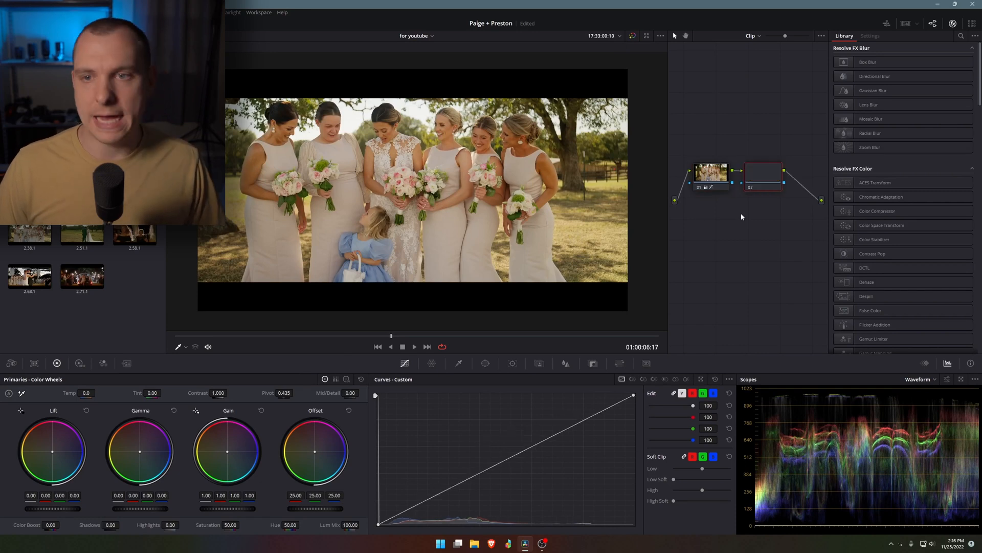
drag(763, 185, 766, 160)
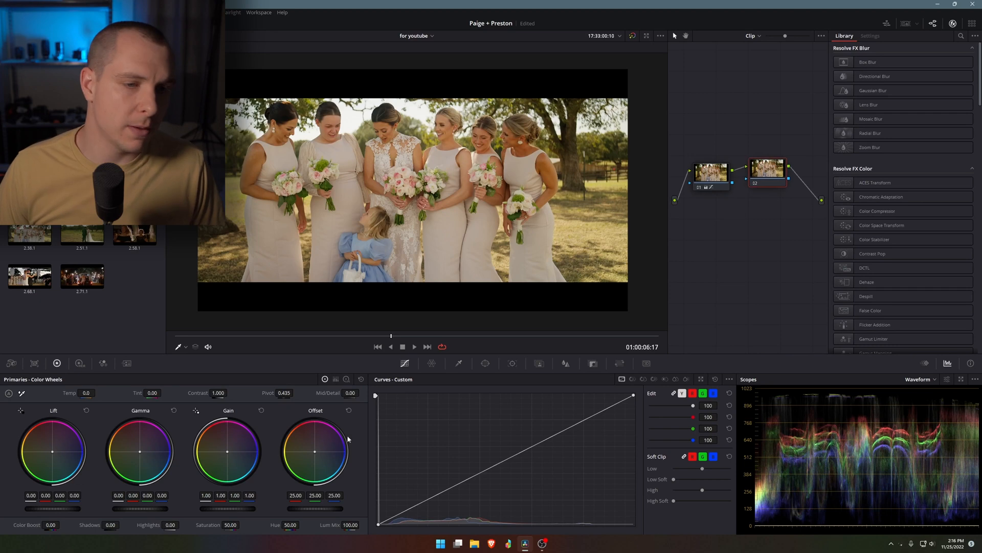
Open the Color Warper on the second node and shift the tones sampled on the bride's dress to hue 0.79 and saturation 0.12
click(428, 364)
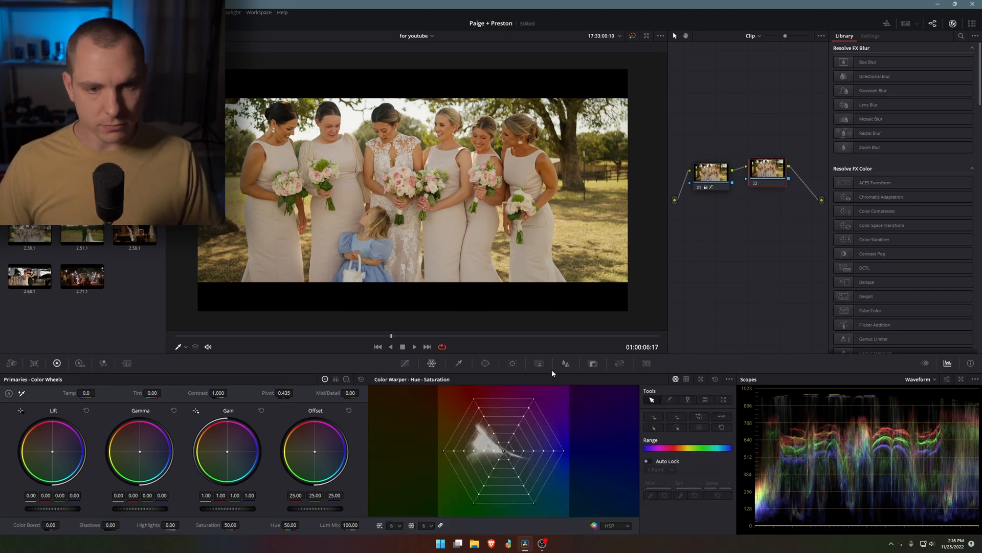
scroll(360, 173, up, 3)
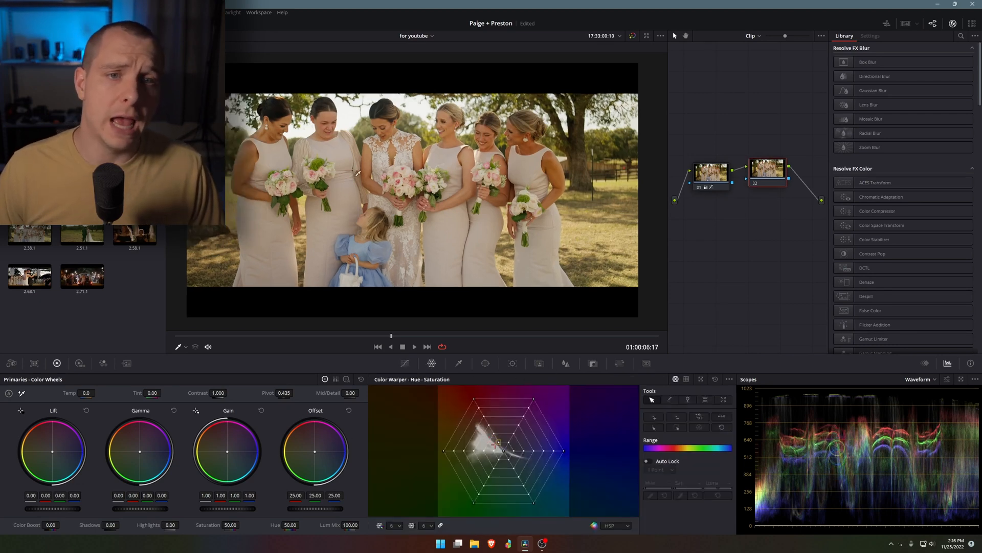
scroll(360, 173, up, 3)
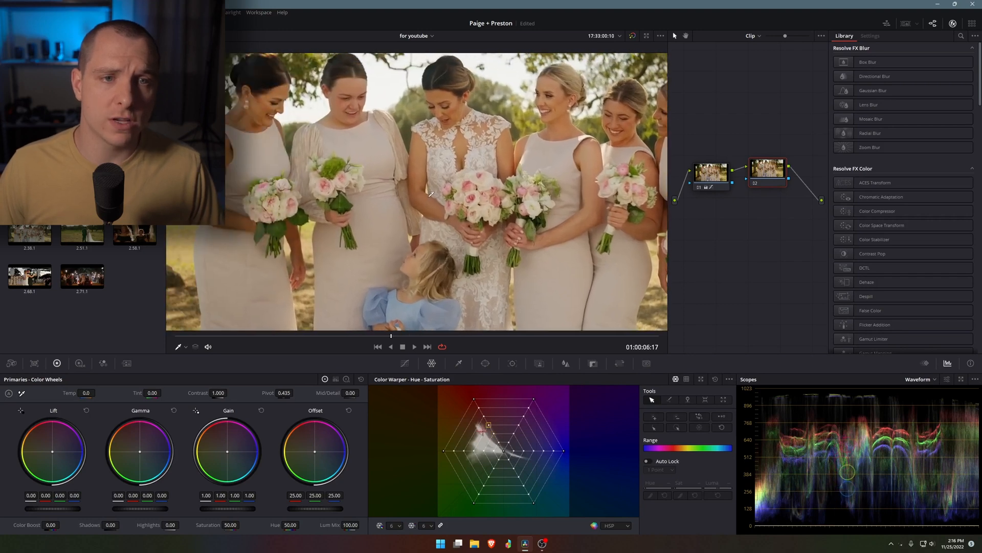
scroll(324, 125, up, 2)
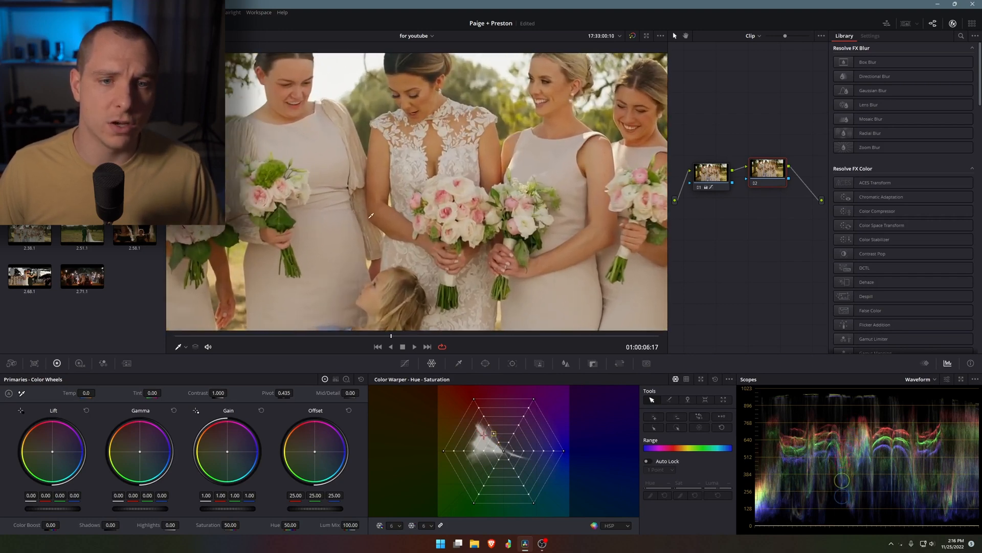
scroll(323, 125, up, 2)
drag(324, 125, 334, 243)
scroll(468, 161, up, 3)
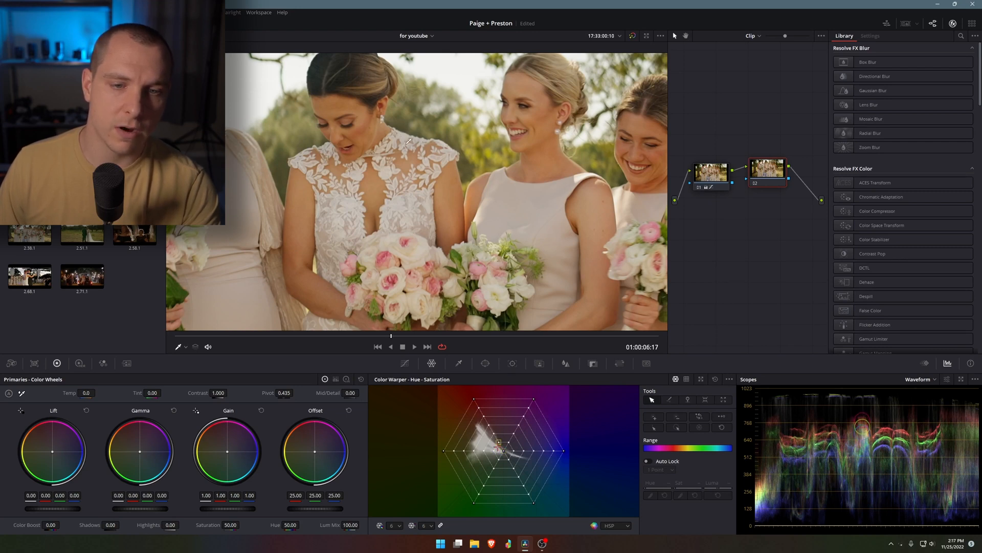
click(431, 201)
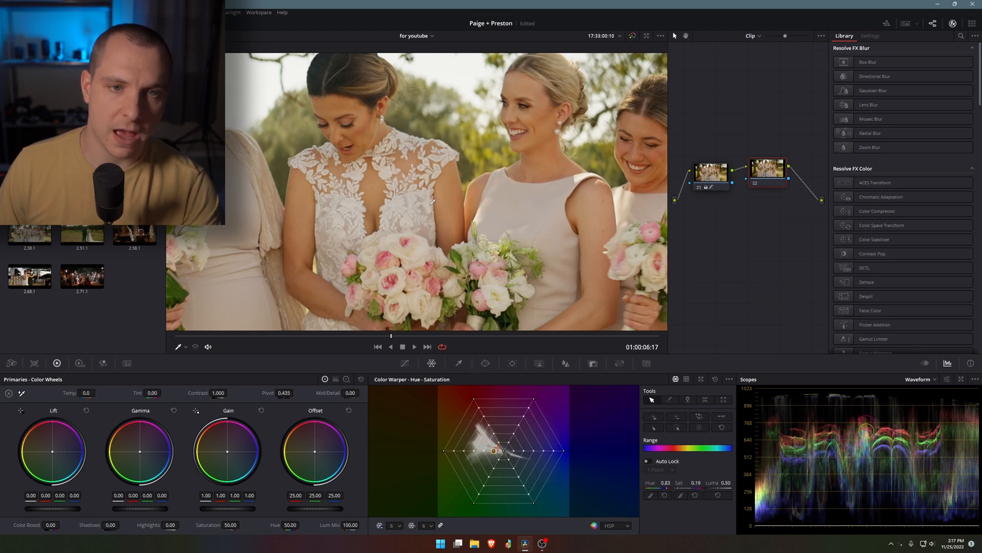
click(436, 201)
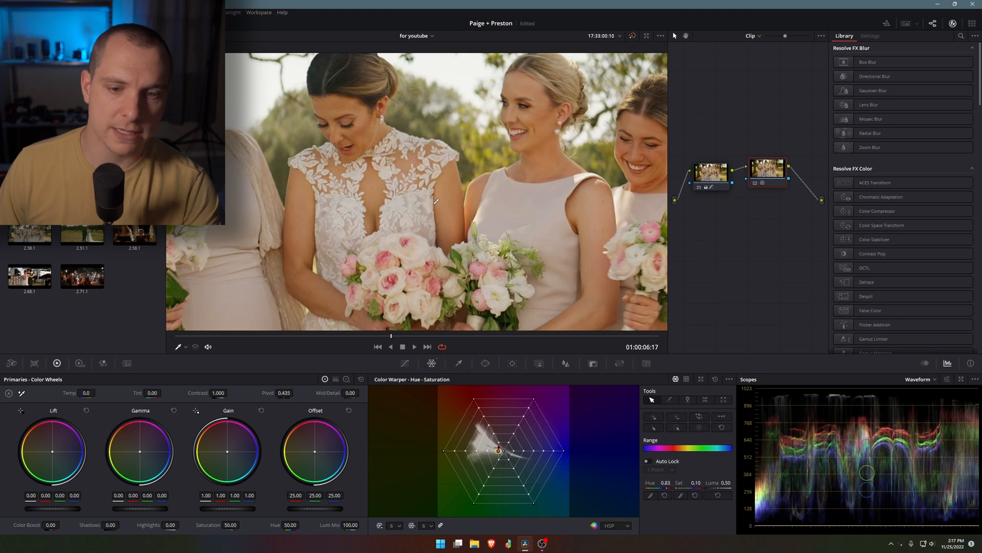
drag(435, 201, 436, 204)
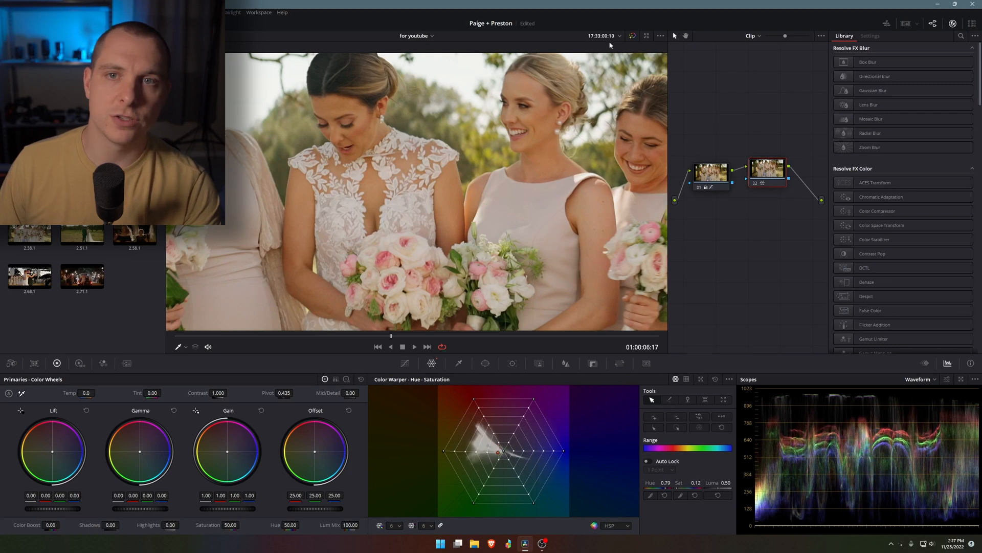
Compare the image with the whole grade bypassed and with only the Color Warper node disabled, viewing it wide and up close
click(634, 38)
click(633, 38)
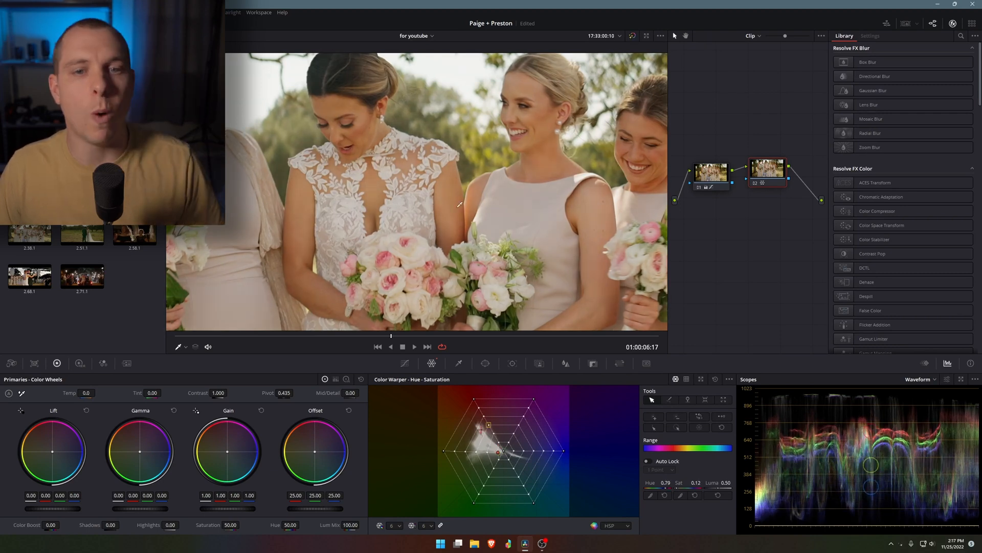
scroll(465, 202, down, 7)
scroll(466, 199, up, 7)
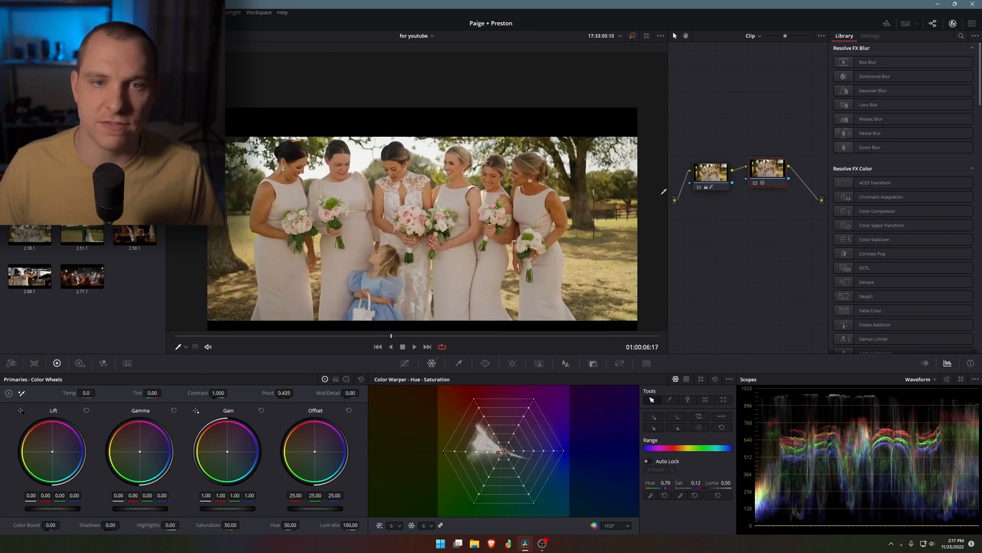
scroll(430, 190, up, 7)
click(754, 186)
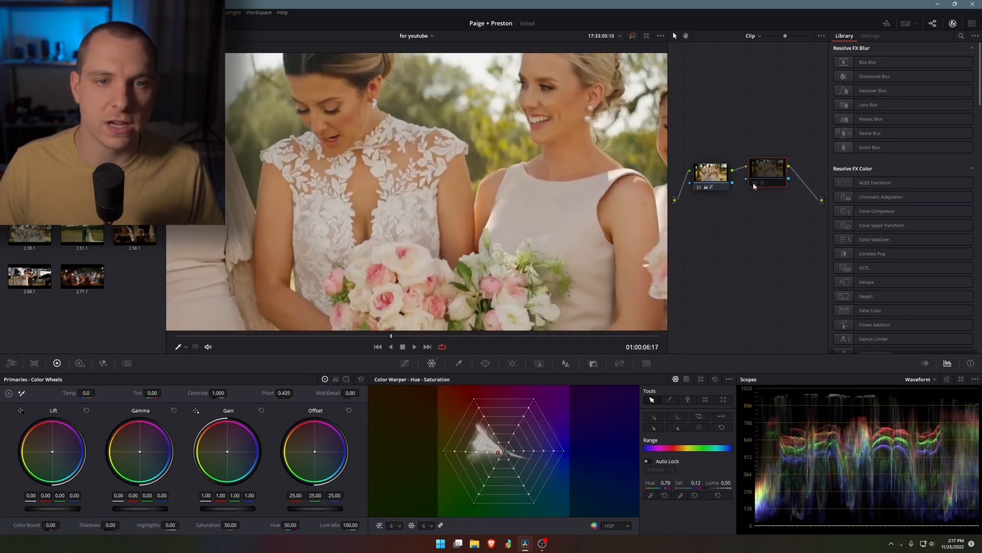
click(754, 185)
click(754, 185)
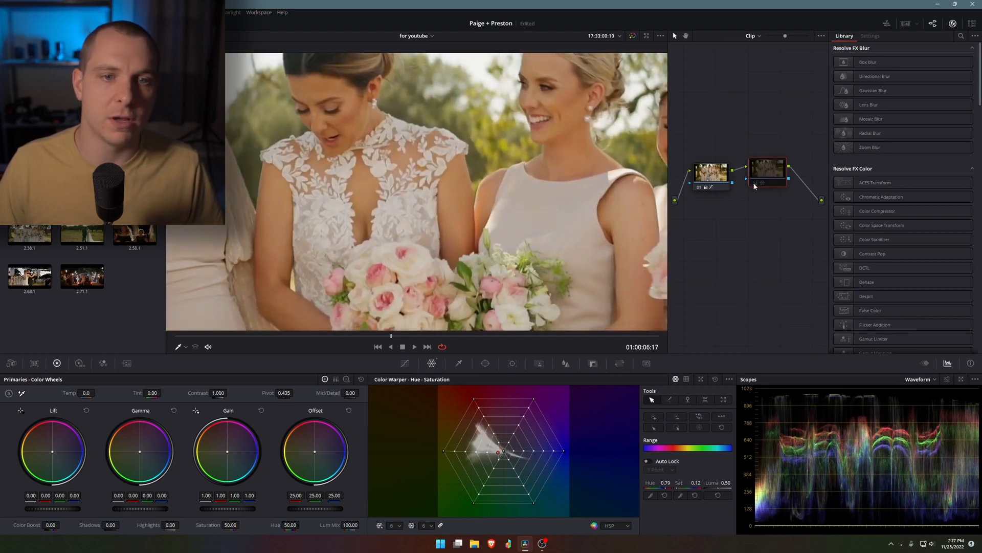
click(754, 185)
scroll(494, 209, down, 7)
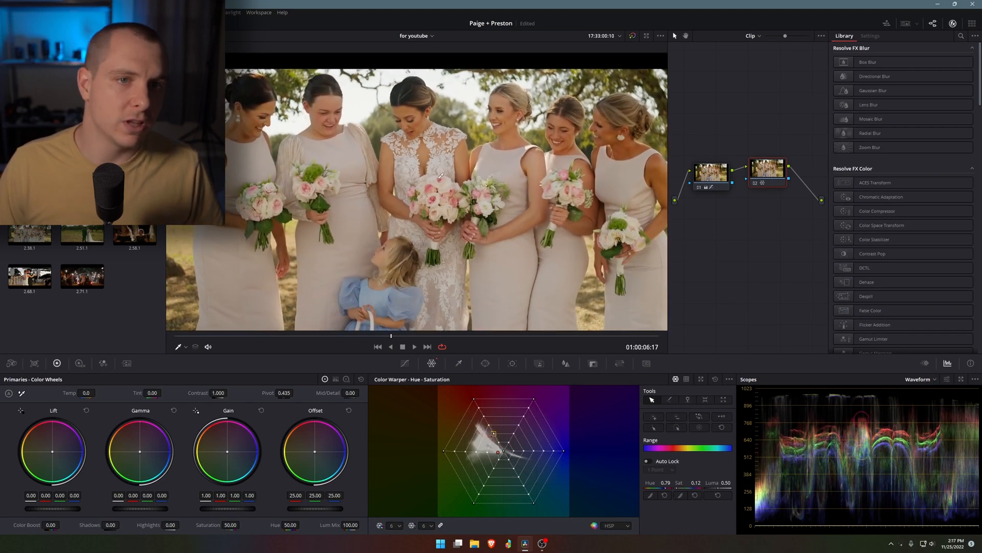
scroll(474, 180, down, 4)
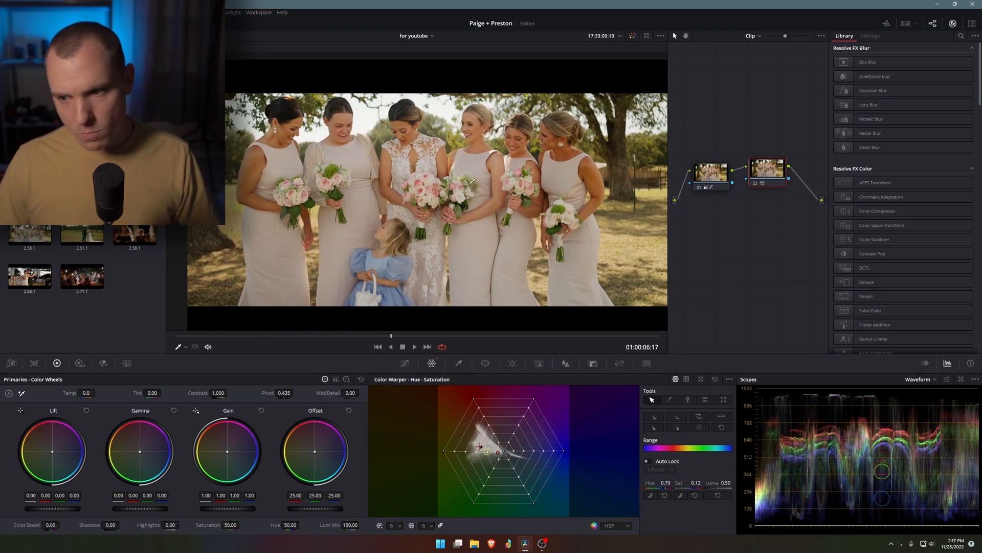
Enlarge the bride and bridesmaids in the viewer and switch the scope from Waveform to Vectorscope
scroll(472, 182, up, 5)
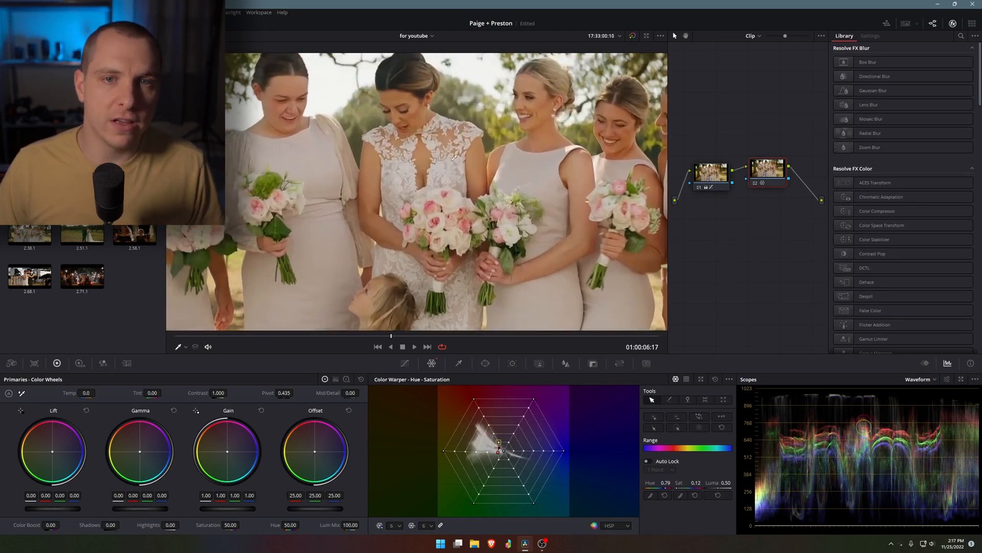
scroll(453, 158, up, 2)
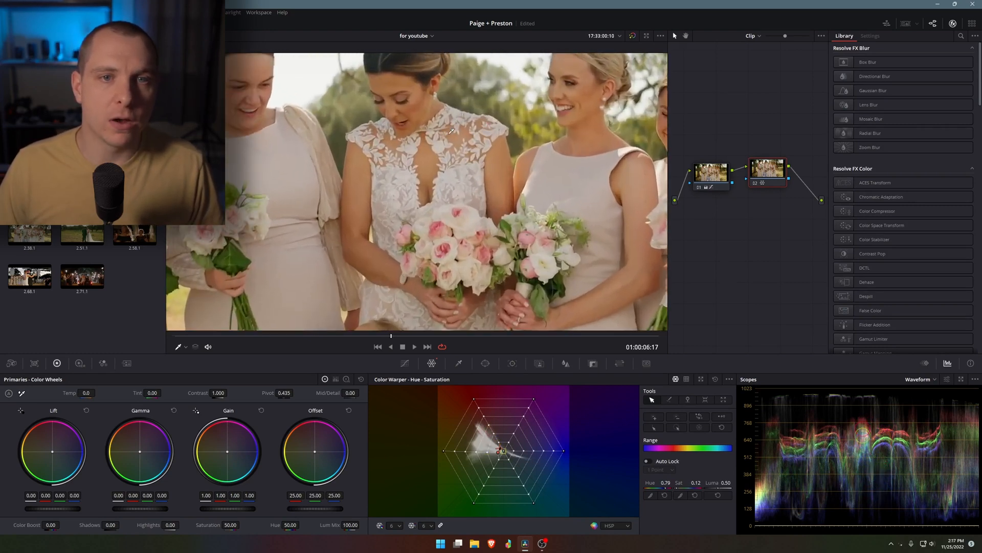
click(948, 379)
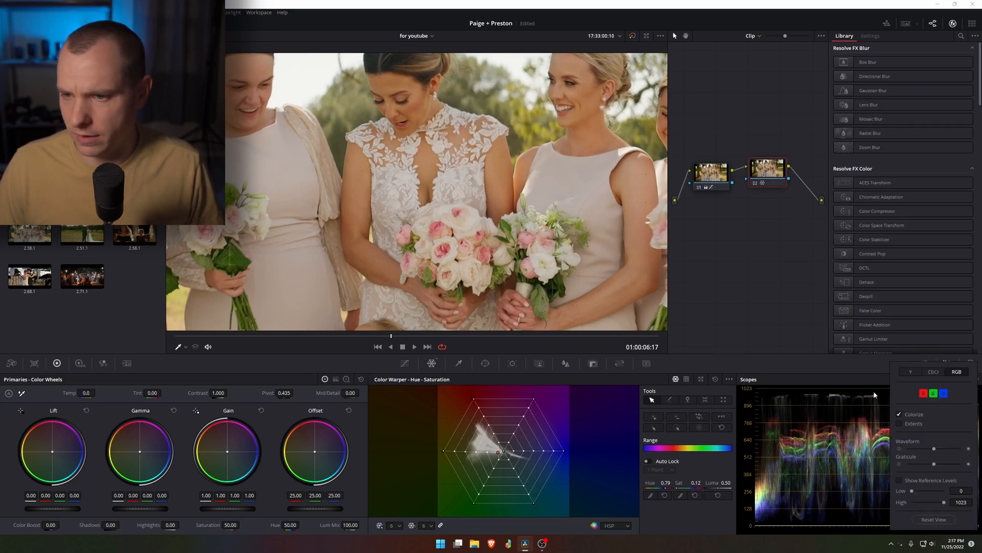
click(932, 380)
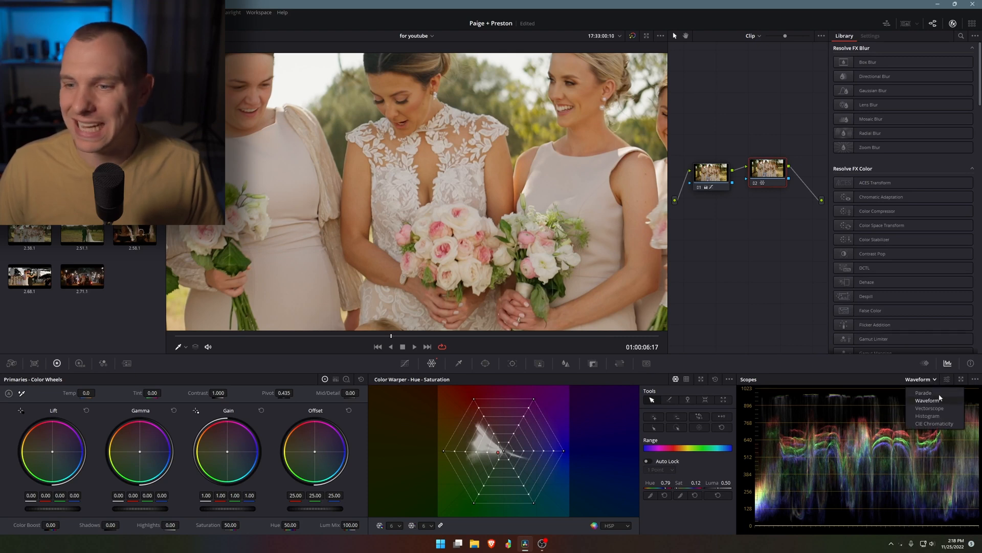
click(937, 410)
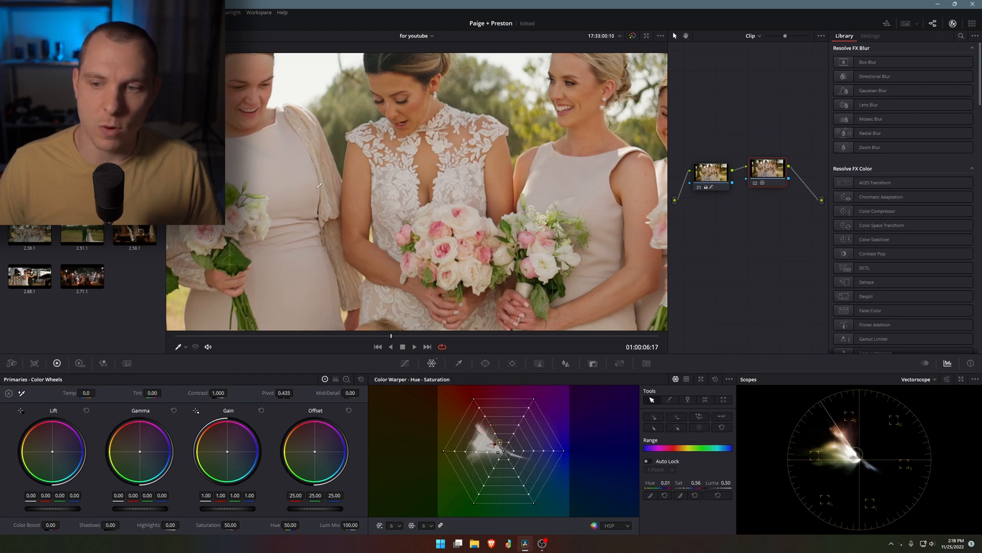
Compare the bridesmaids clip with its grade bypassed and move the second node level with the first
scroll(336, 192, down, 5)
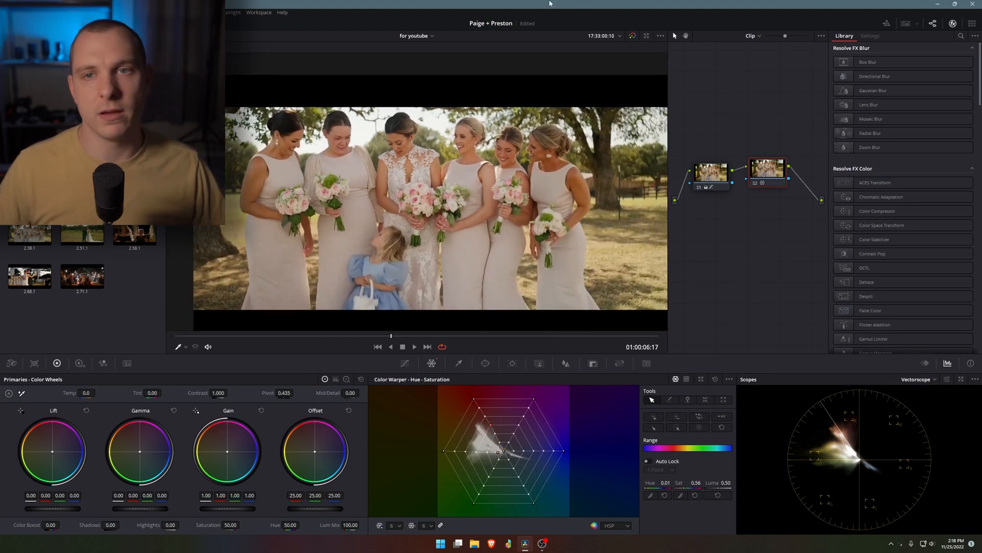
click(633, 37)
click(632, 37)
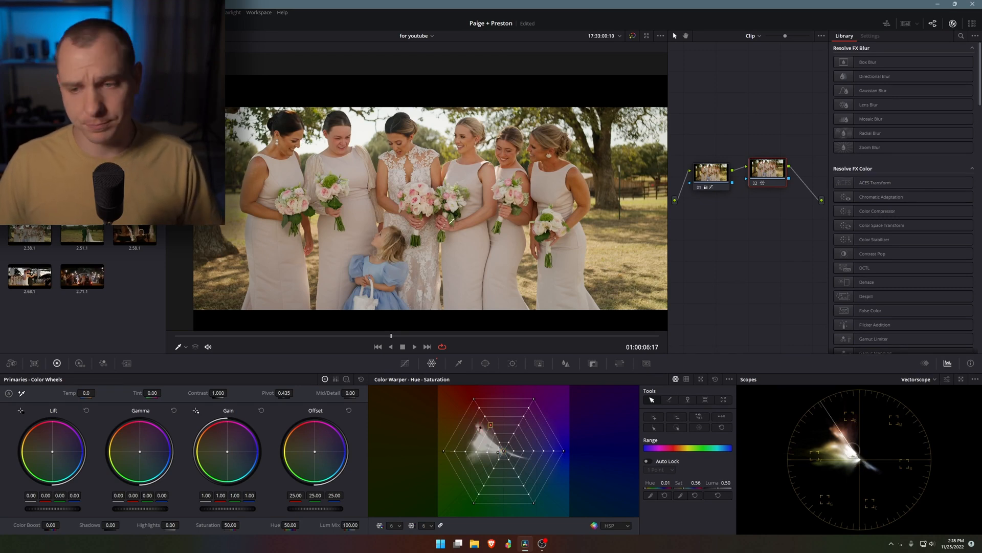
scroll(416, 195, up, 5)
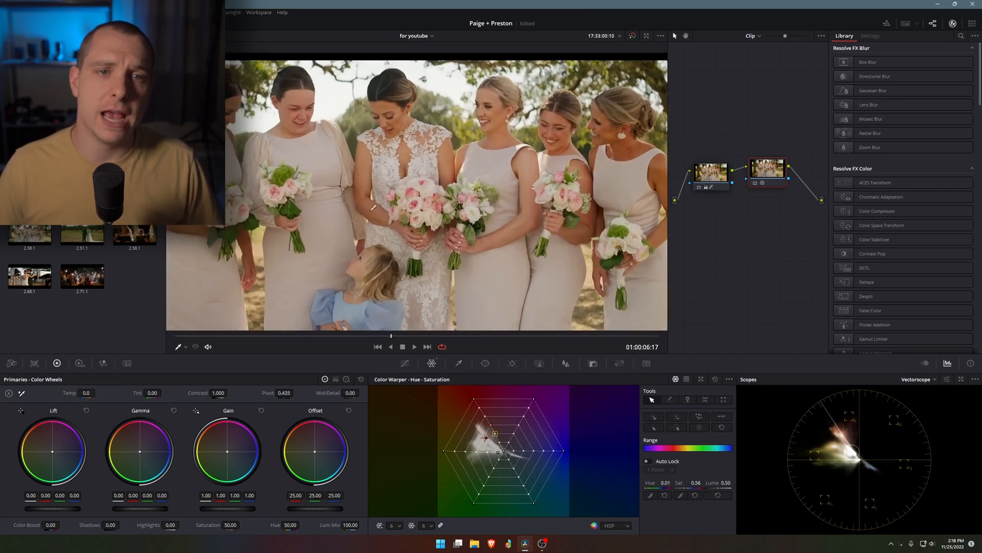
scroll(373, 207, up, 1)
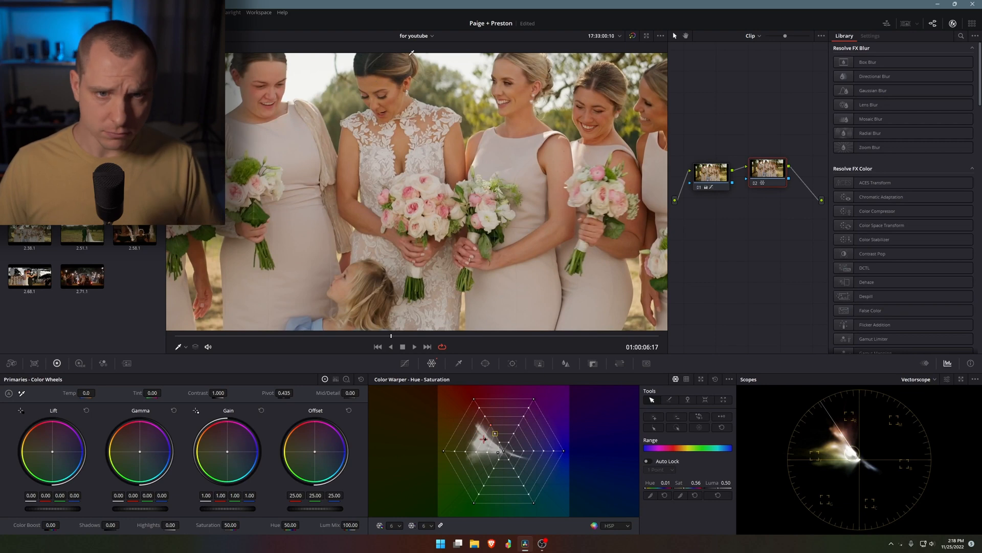
scroll(409, 74, down, 5)
scroll(435, 155, up, 1)
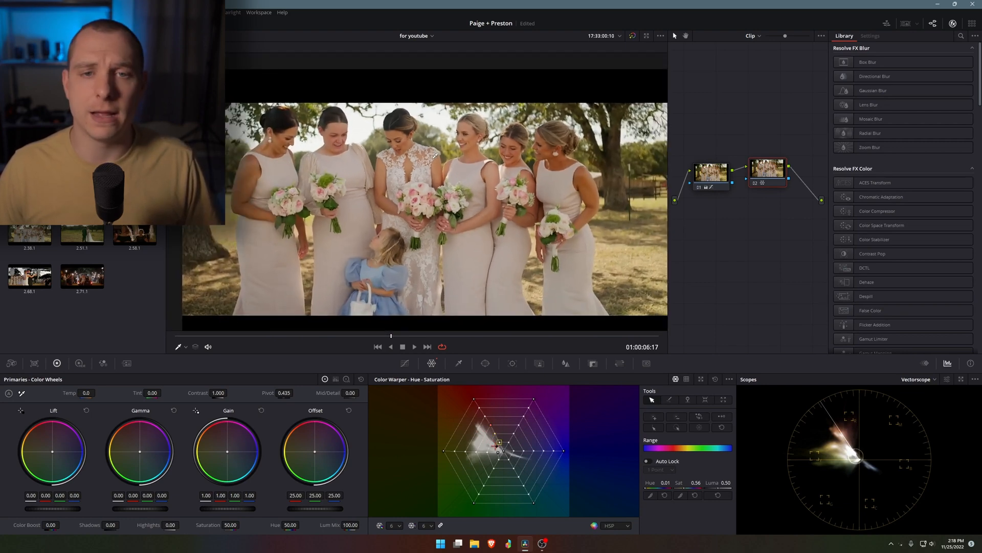
drag(765, 179, 767, 183)
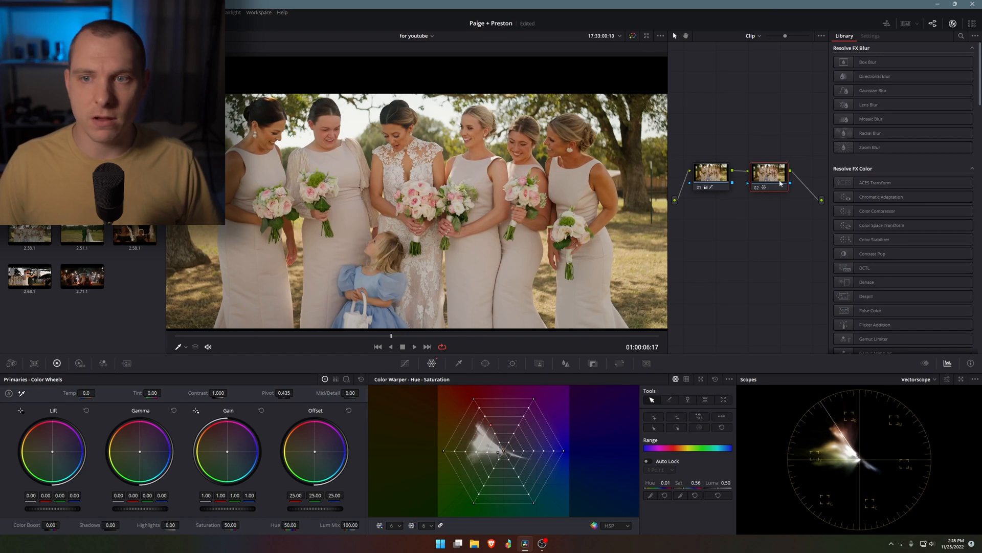
Switch the primaries to log wheels, cool the shadows to red -0.02 and blue 0.02, and compare with the bypassed grade
click(347, 380)
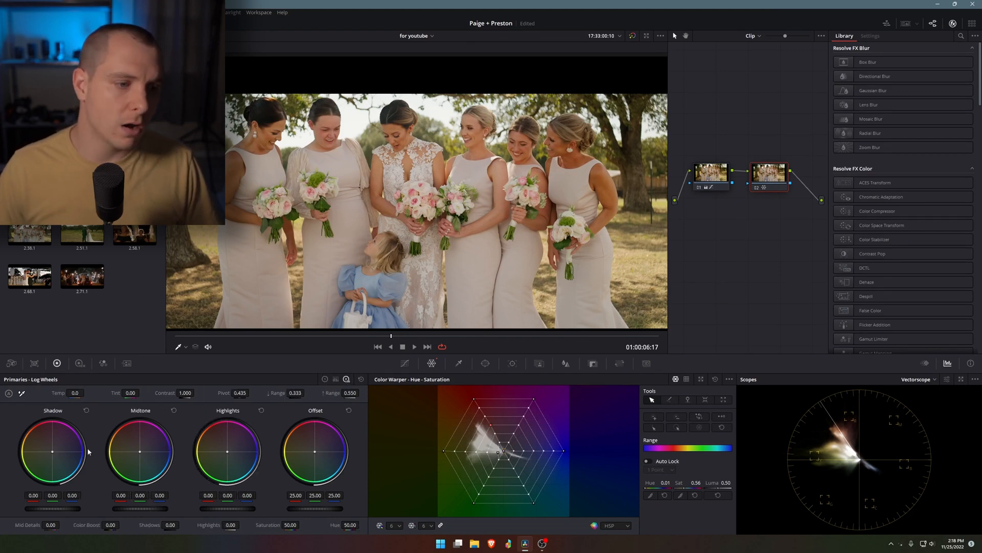
drag(33, 496, 36, 495)
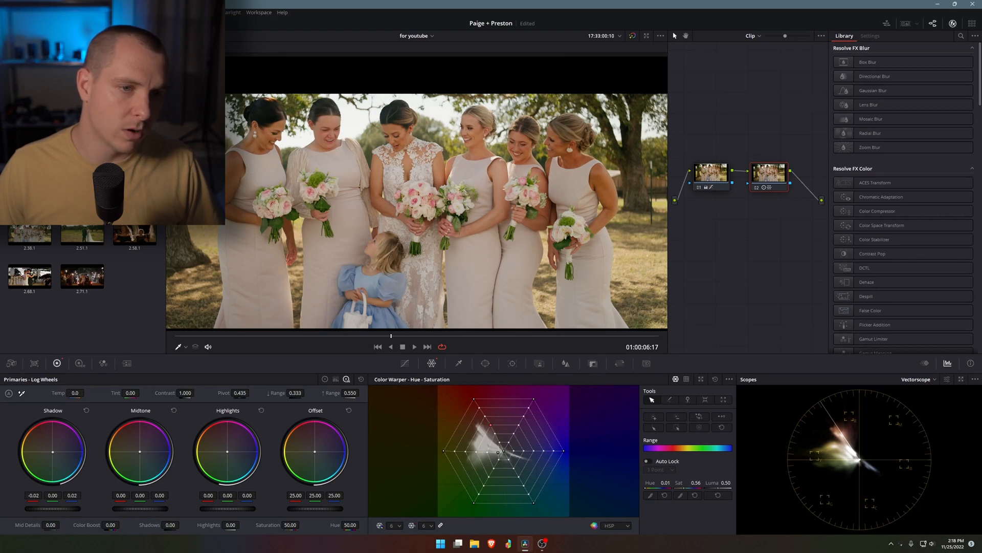
click(633, 36)
click(632, 37)
click(632, 37)
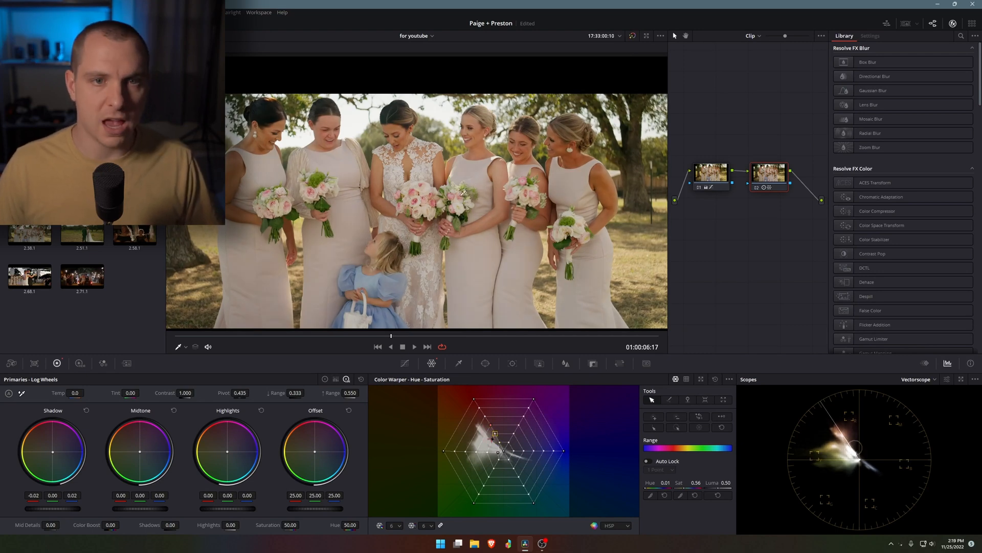
scroll(430, 239, down, 1)
mouse_move(437, 241)
mouse_down()
mouse_move(451, 224)
mouse_move(451, 233)
mouse_up()
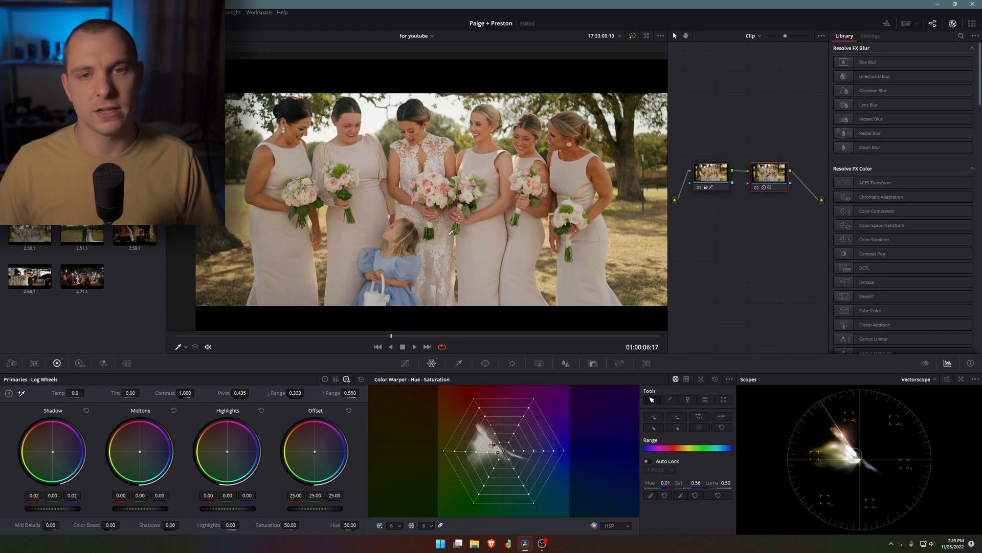